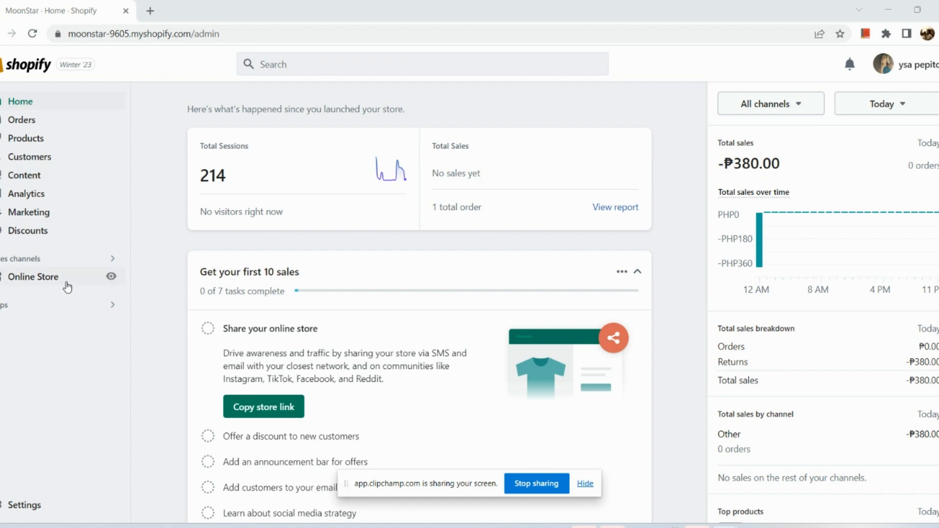
Open the themes page of the Online Store sales channel
{"action": "scroll", "coordinate": [39, 281], "scroll_direction": "up", "scroll_amount": 5}
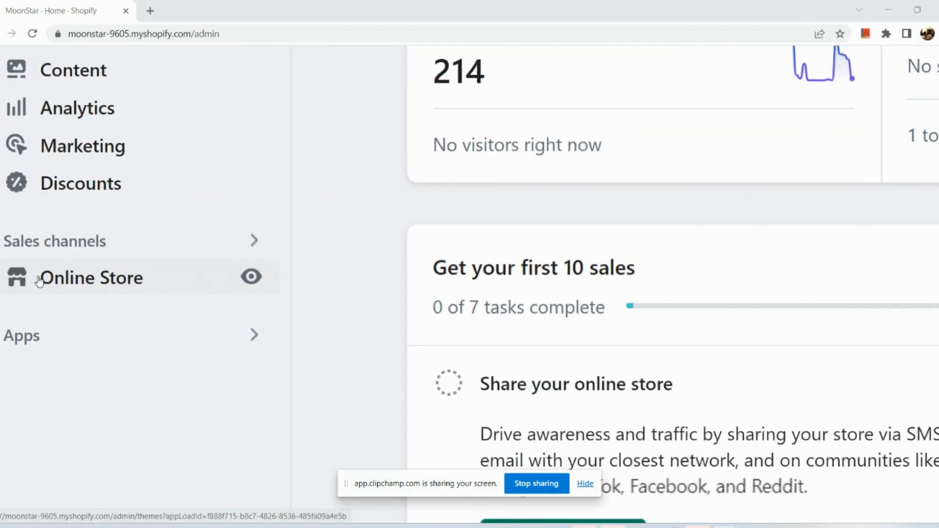
{"action": "left_click", "coordinate": [39, 280]}
{"action": "scroll", "coordinate": [39, 282], "scroll_direction": "down", "scroll_amount": 5}
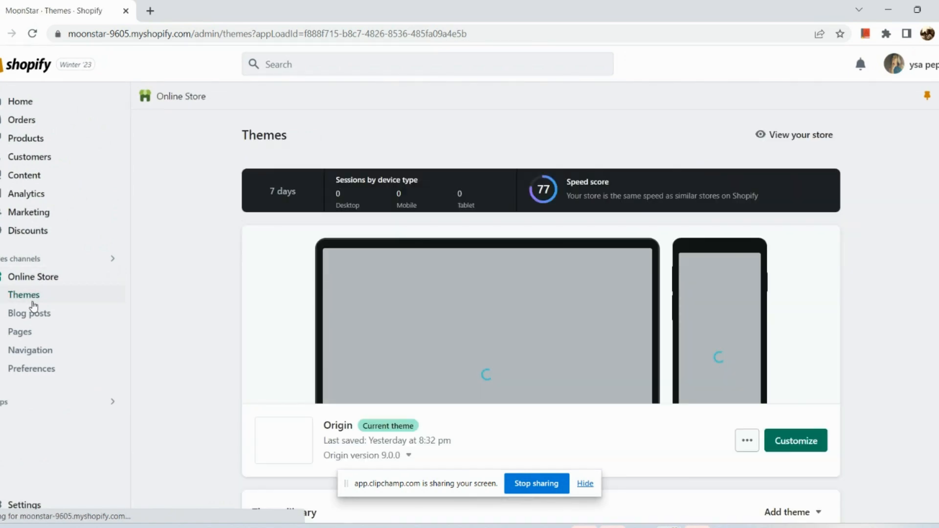
View the storefront with the current Origin theme, examine its header, and close the preview
{"action": "scroll", "coordinate": [337, 376], "scroll_direction": "down", "scroll_amount": 3}
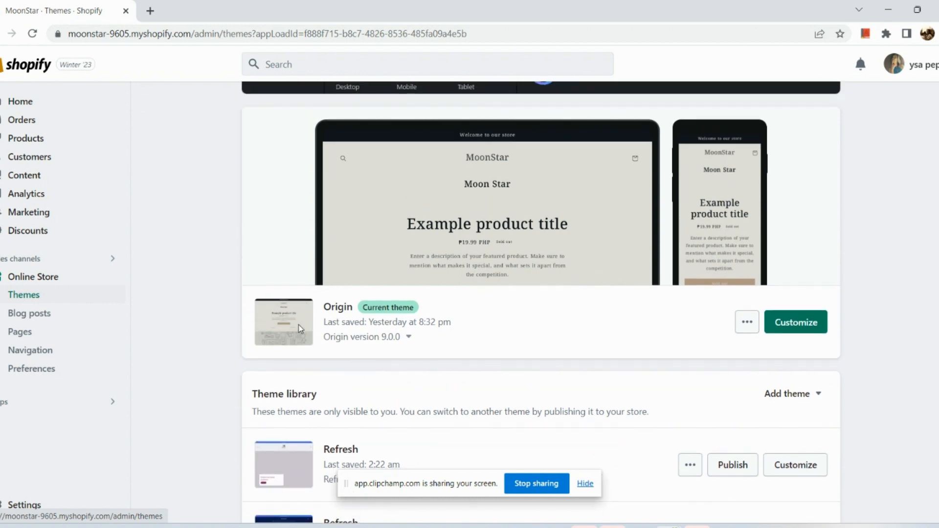
{"action": "left_click", "coordinate": [747, 323]}
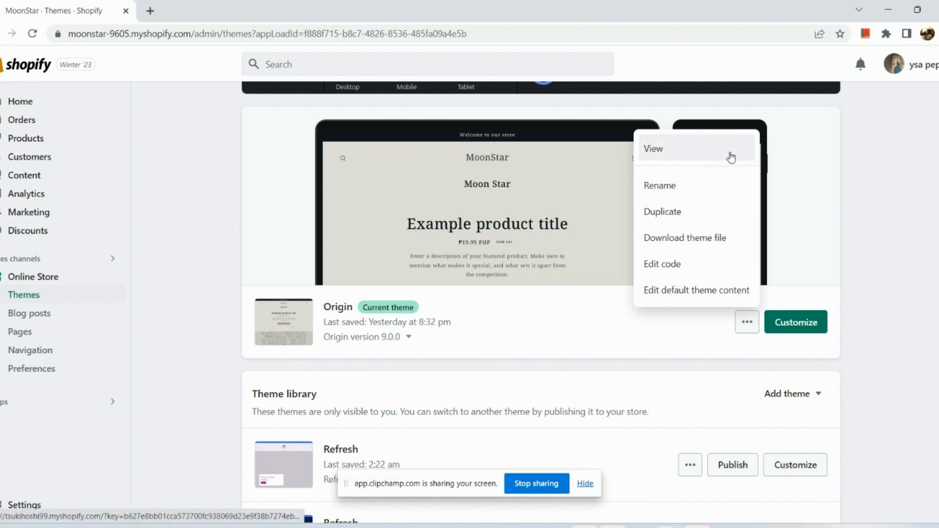
{"action": "left_click", "coordinate": [729, 152]}
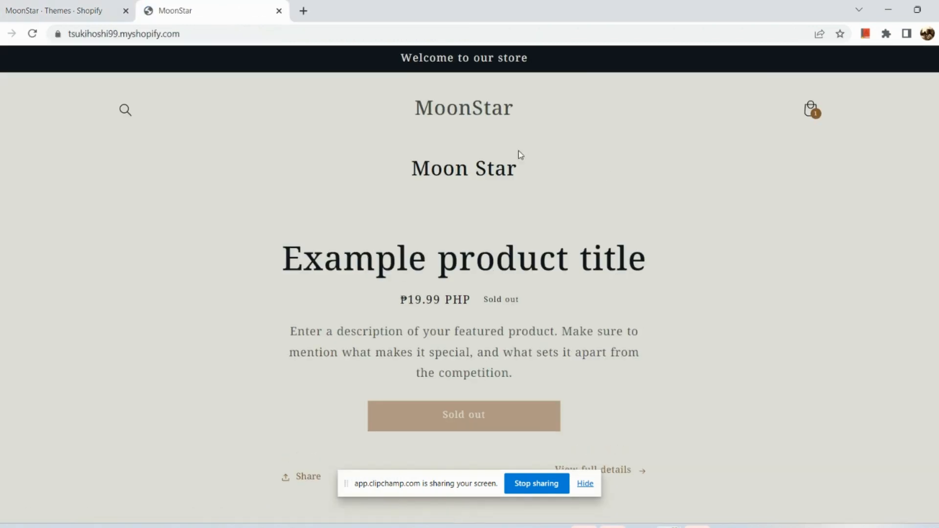
{"action": "left_click", "coordinate": [441, 116]}
{"action": "left_click", "coordinate": [279, 11]}
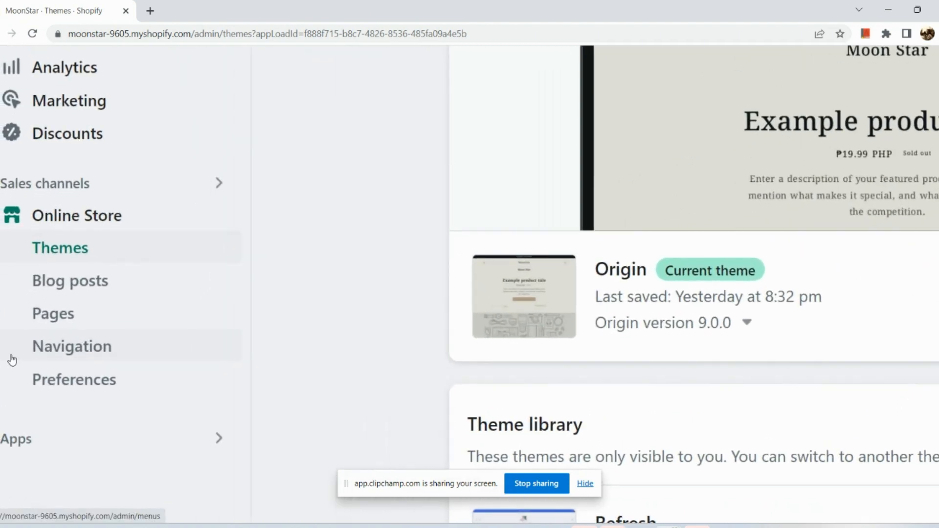
Start a new menu in the store's navigation settings and title it "New Menu Option"
{"action": "left_click", "coordinate": [34, 352]}
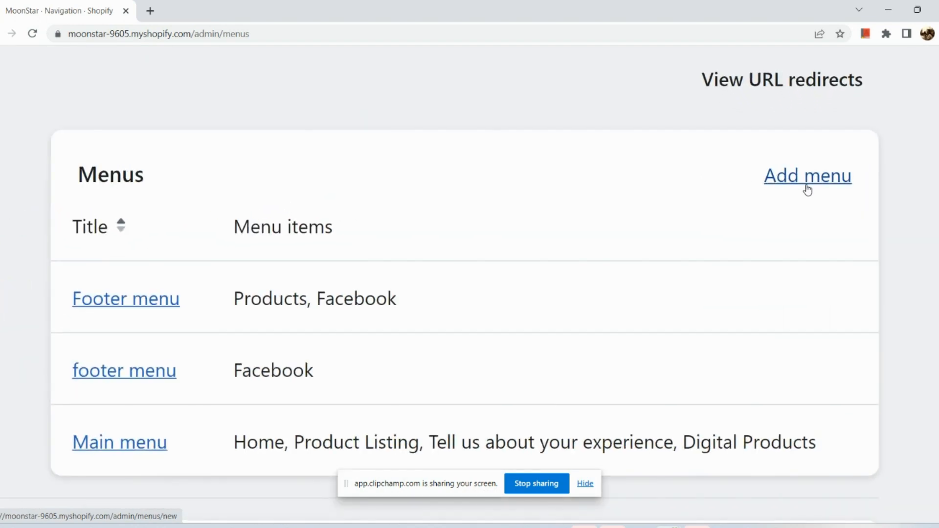
{"action": "left_click", "coordinate": [800, 176]}
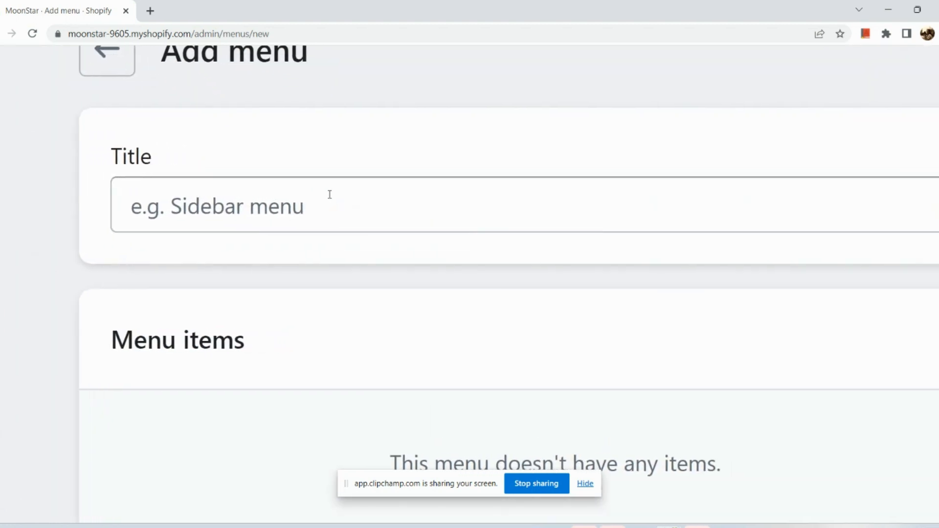
{"action": "left_click", "coordinate": [330, 194]}
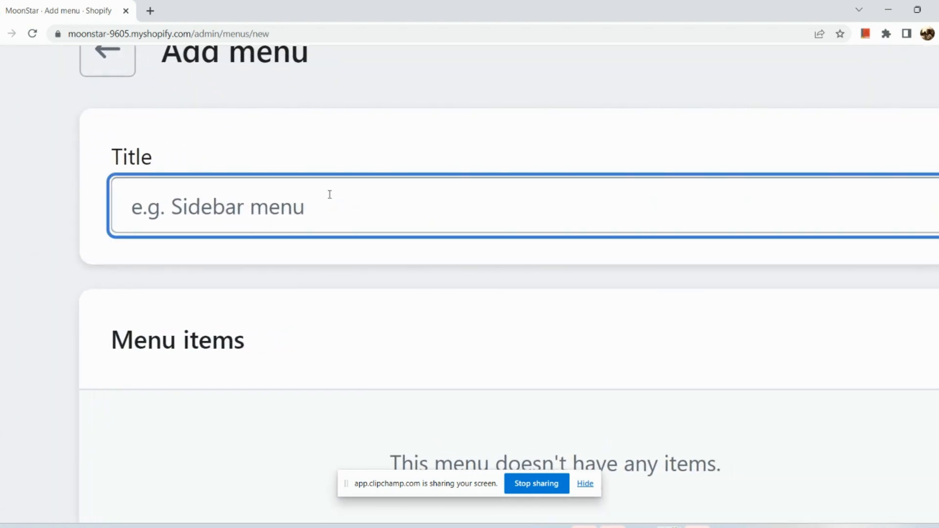
{"action": "type", "text": "New Men"}
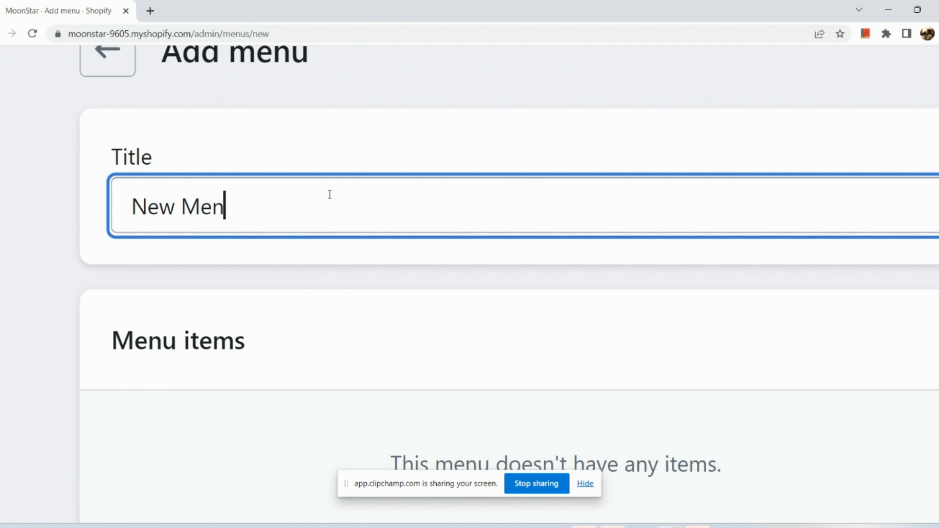
{"action": "type", "text": "u Optio"}
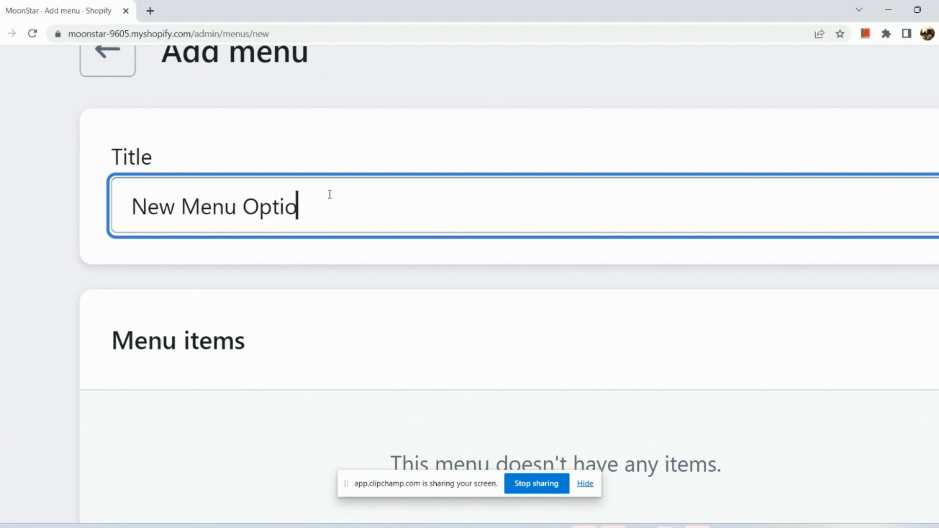
{"action": "type", "text": "n"}
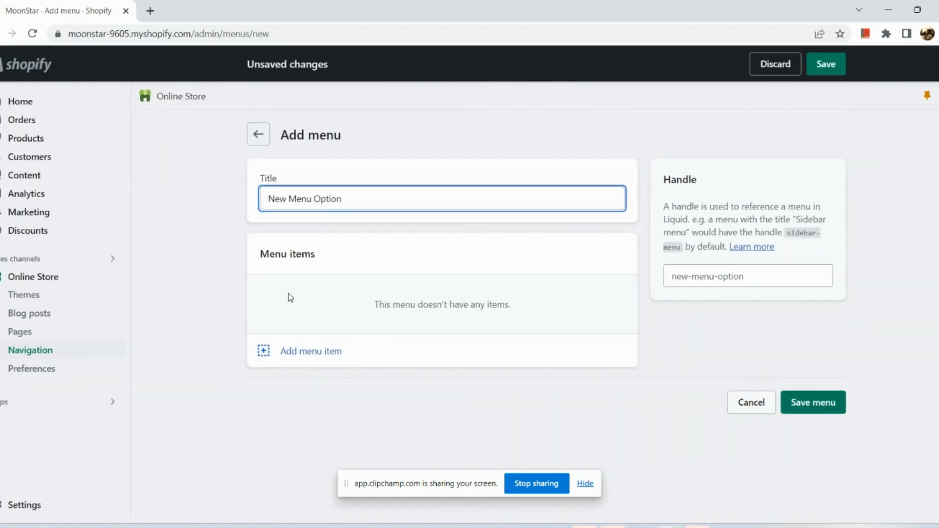
Add a menu item named "Option 1" that links to the Home page
{"action": "scroll", "coordinate": [259, 347], "scroll_direction": "up", "scroll_amount": 4}
{"action": "left_click", "coordinate": [259, 348]}
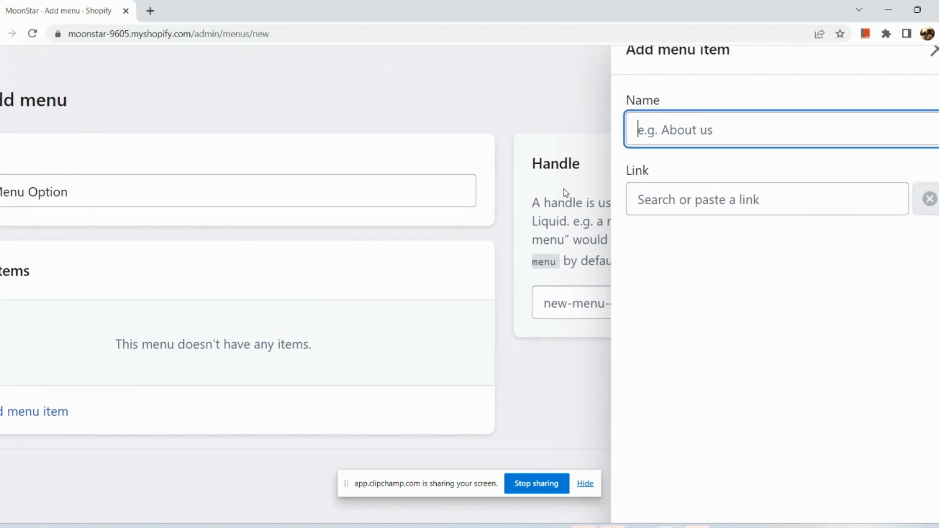
{"action": "type", "text": "Opt"}
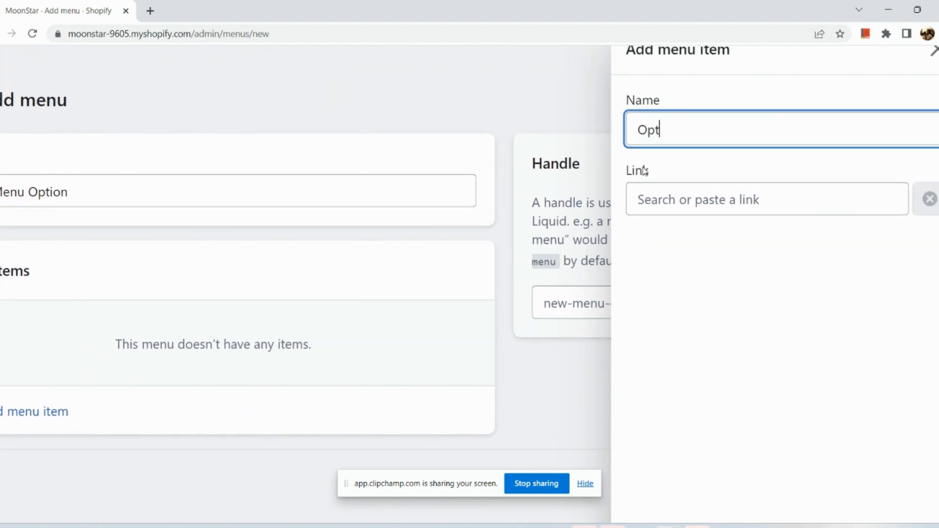
{"action": "type", "text": "ion 1"}
{"action": "left_click", "coordinate": [675, 205]}
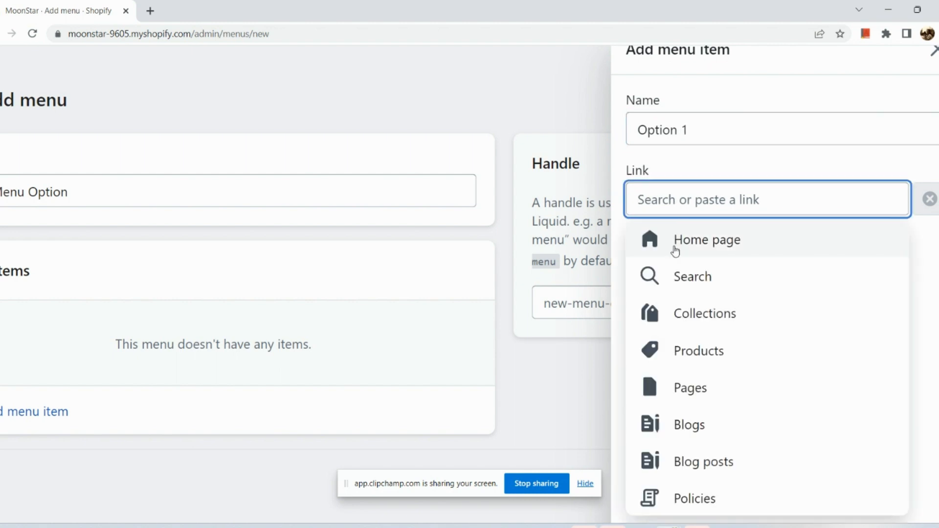
{"action": "scroll", "coordinate": [675, 251], "scroll_direction": "up", "scroll_amount": 5}
{"action": "scroll", "coordinate": [675, 252], "scroll_direction": "right", "scroll_amount": 3}
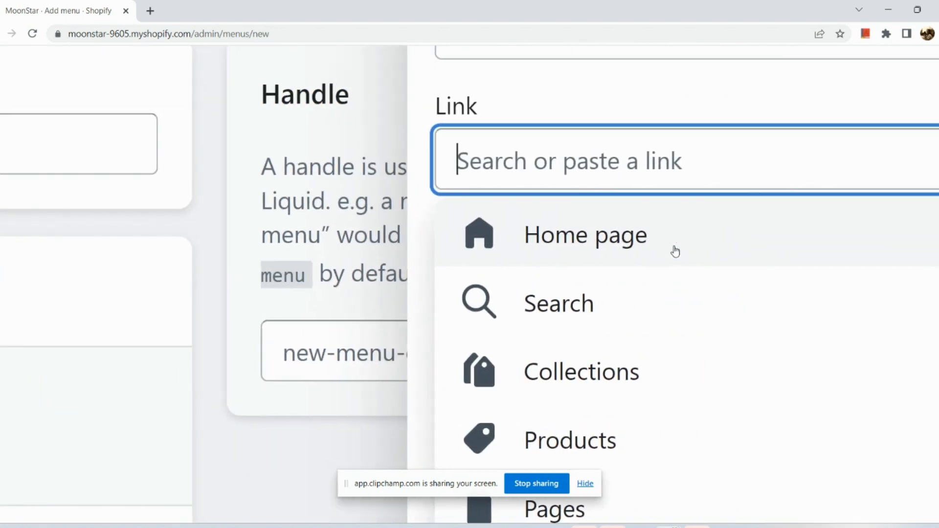
{"action": "scroll", "coordinate": [675, 251], "scroll_direction": "down", "scroll_amount": 5}
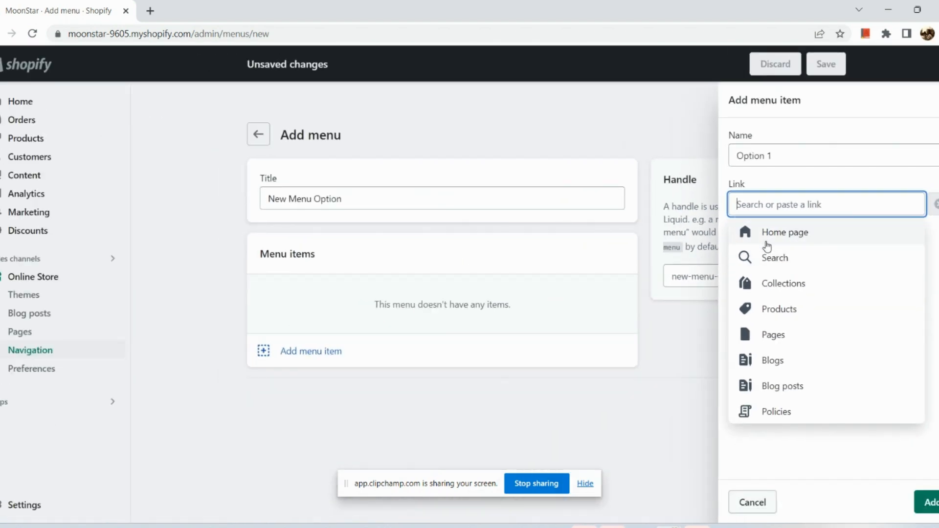
{"action": "left_click", "coordinate": [768, 244]}
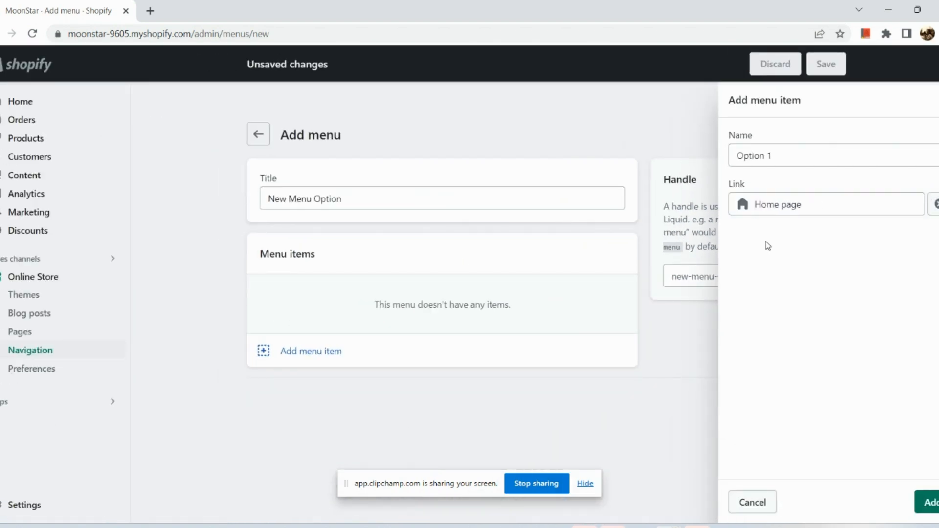
{"action": "left_click", "coordinate": [930, 503]}
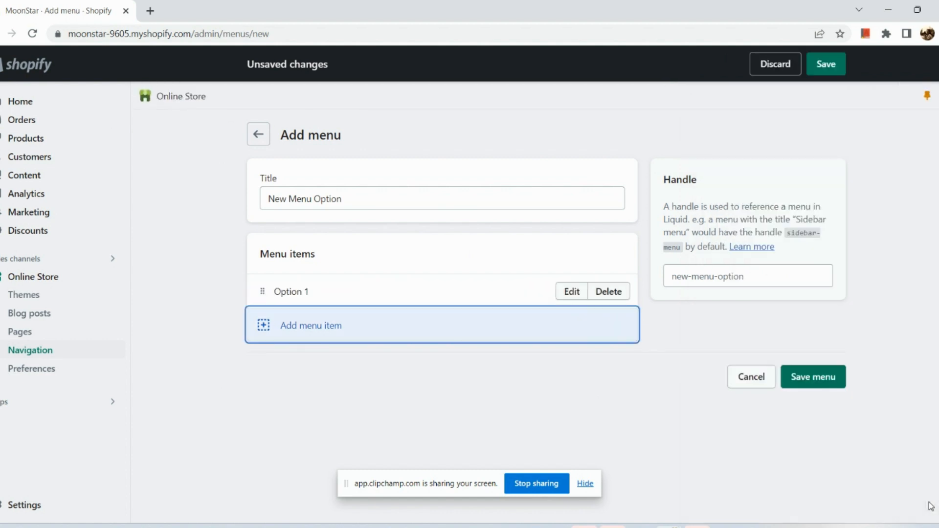
Add a second menu item named "Option 2" that links to the Home page
{"action": "left_click", "coordinate": [263, 328]}
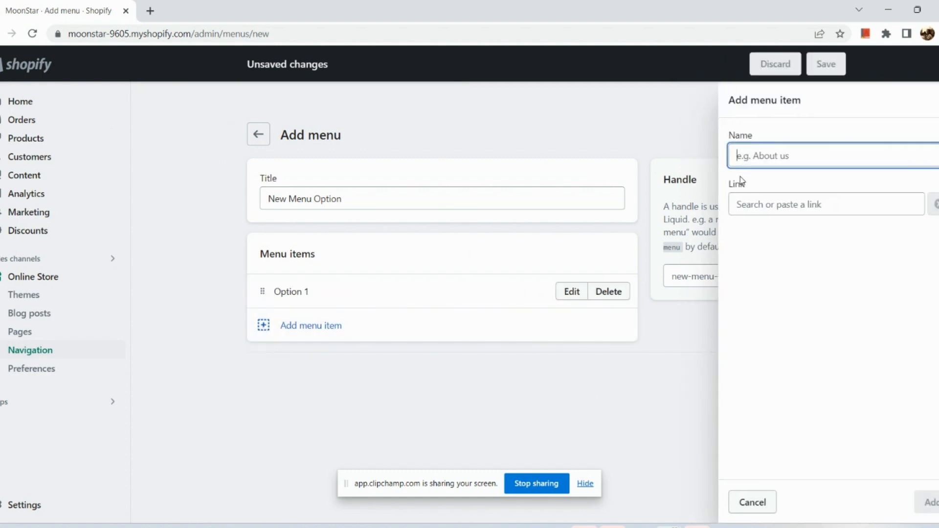
{"action": "type", "text": "Option 2"}
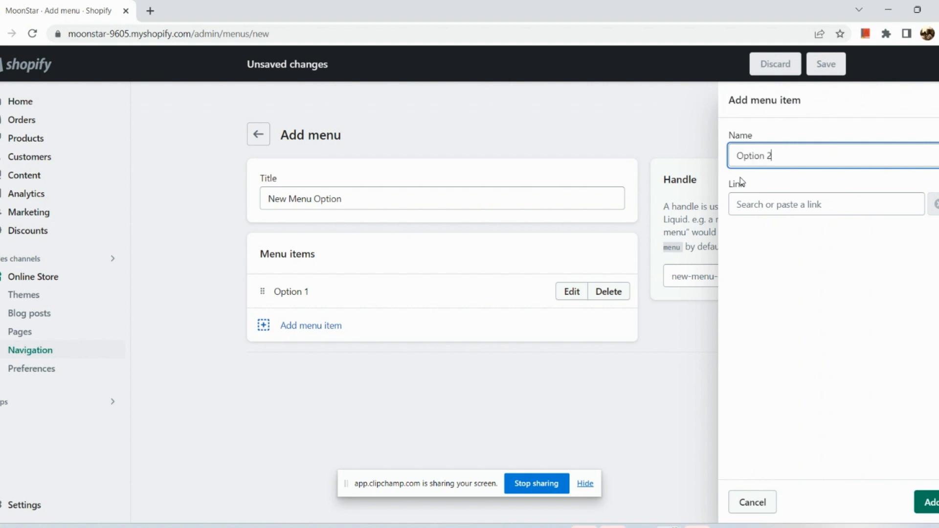
{"action": "left_click", "coordinate": [776, 196]}
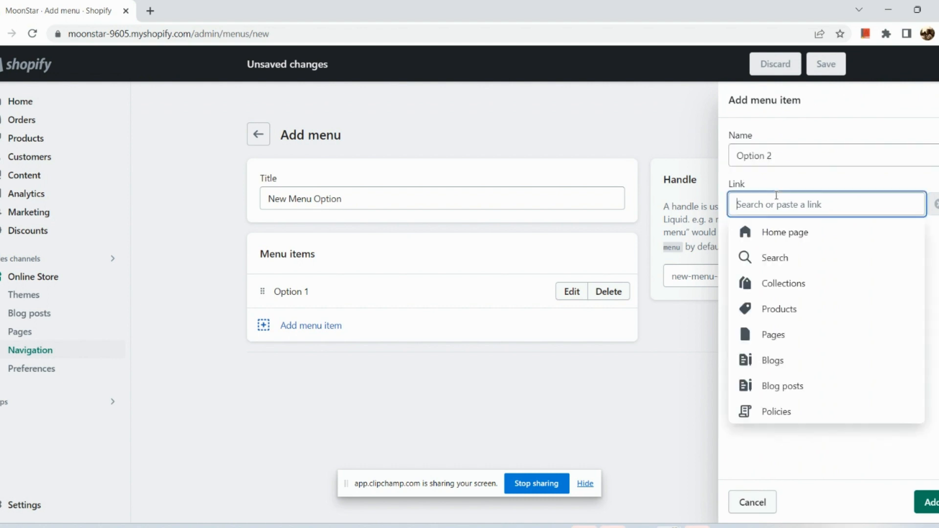
{"action": "left_click", "coordinate": [784, 234]}
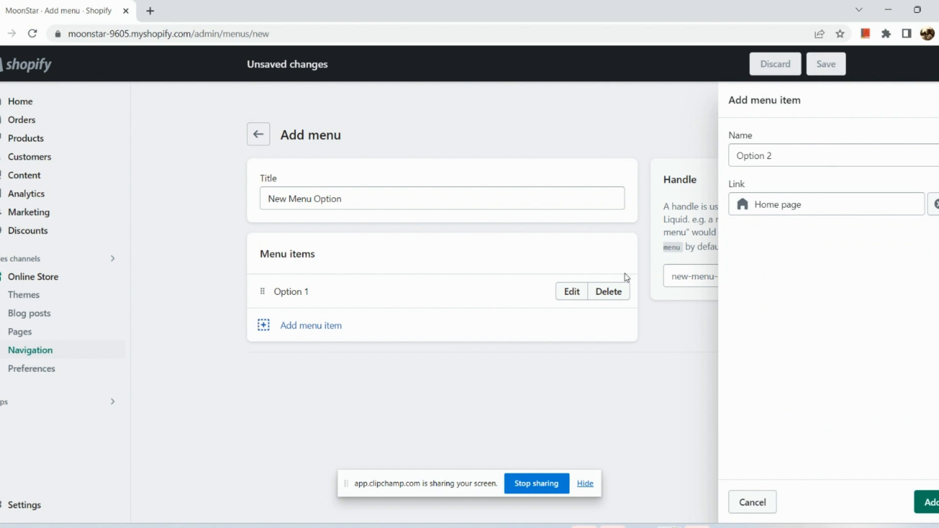
{"action": "left_click", "coordinate": [927, 503]}
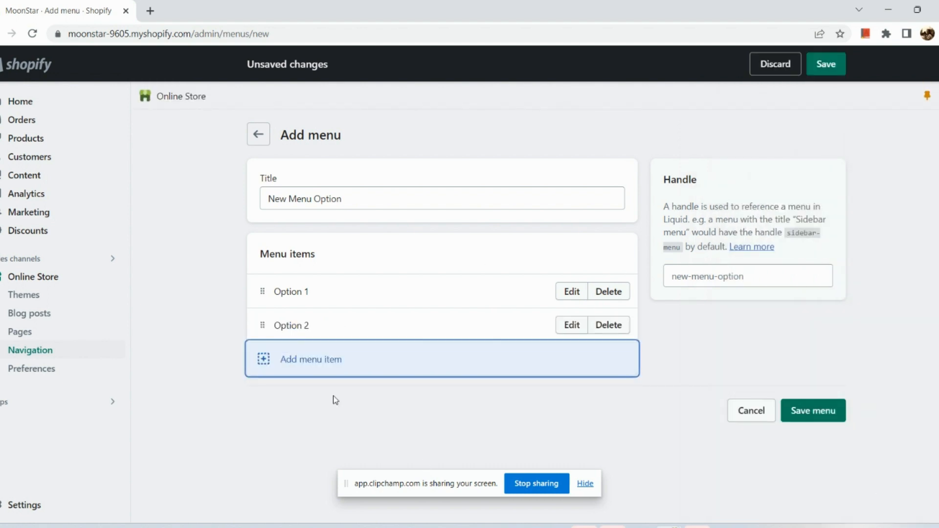
Add a third menu item named "Option 3" that links to the Home page
{"action": "left_click", "coordinate": [258, 359]}
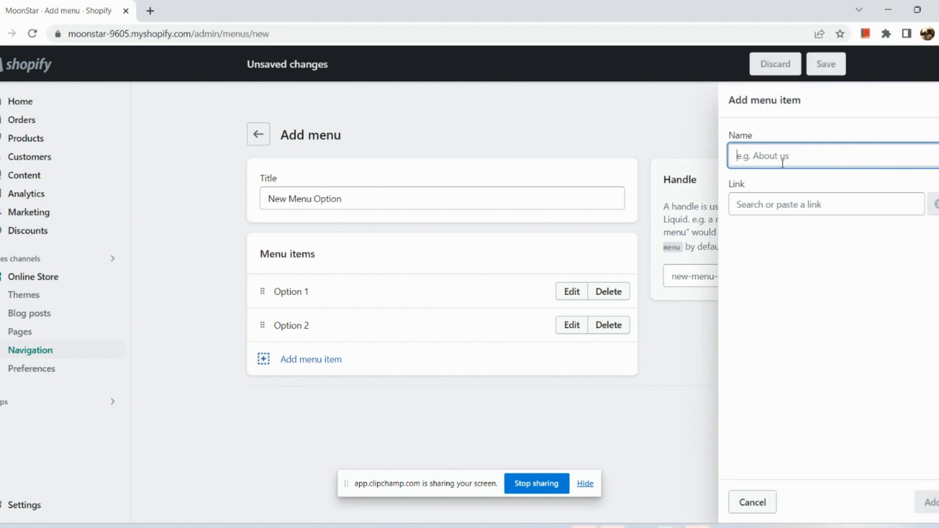
{"action": "type", "text": "Option 3"}
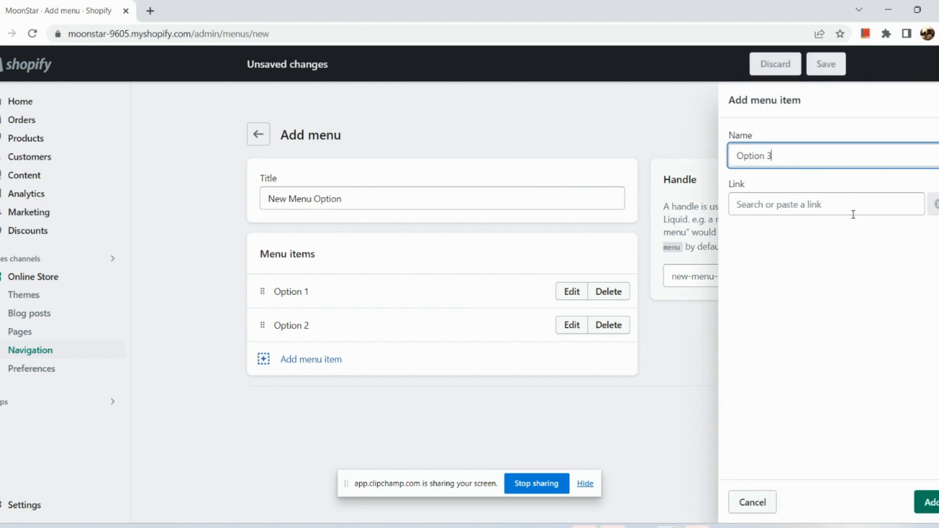
{"action": "left_click", "coordinate": [854, 210]}
{"action": "left_click", "coordinate": [834, 232]}
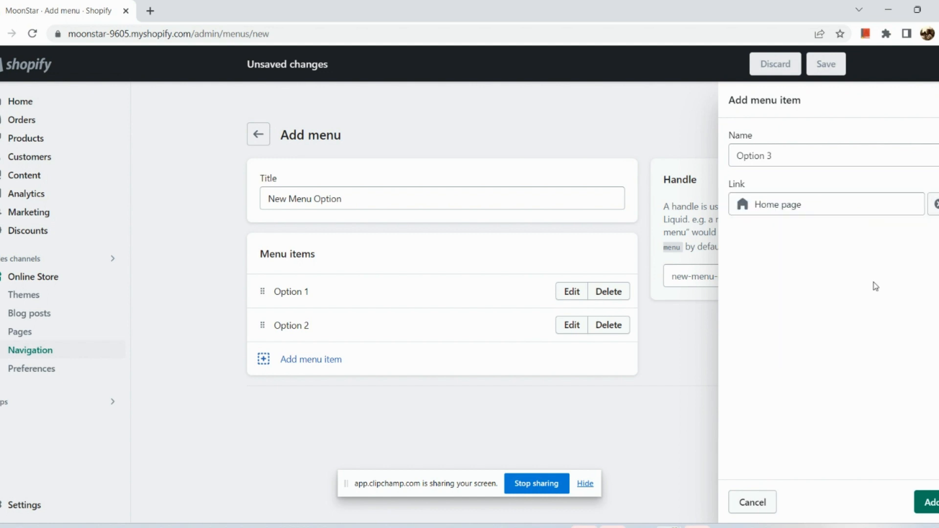
{"action": "left_click", "coordinate": [926, 502]}
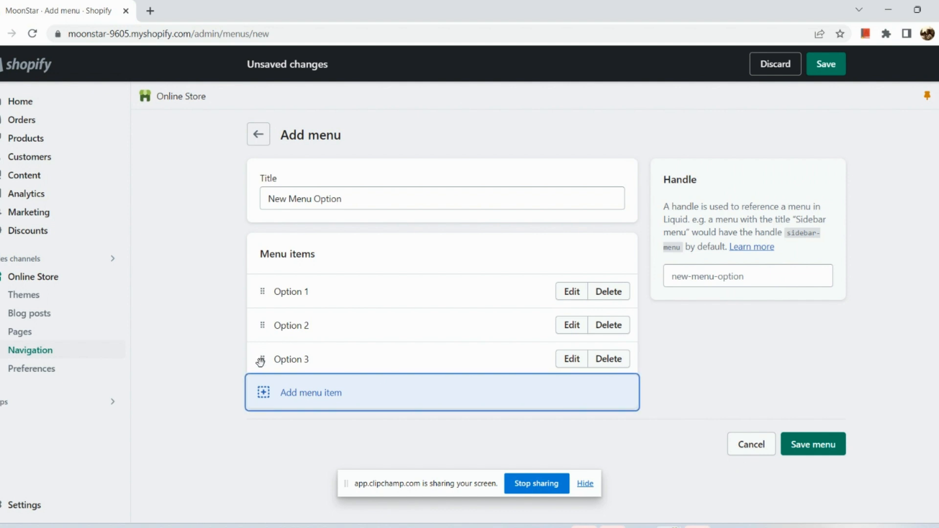
Nest Option 3 under Option 2 and add another sub-item to Option 2 named "Option 2.2", linked to the Home page
{"action": "mouse_move", "coordinate": [261, 360]}
{"action": "left_mouse_down"}
{"action": "mouse_move", "coordinate": [268, 346]}
{"action": "mouse_move", "coordinate": [278, 359]}
{"action": "left_mouse_up"}
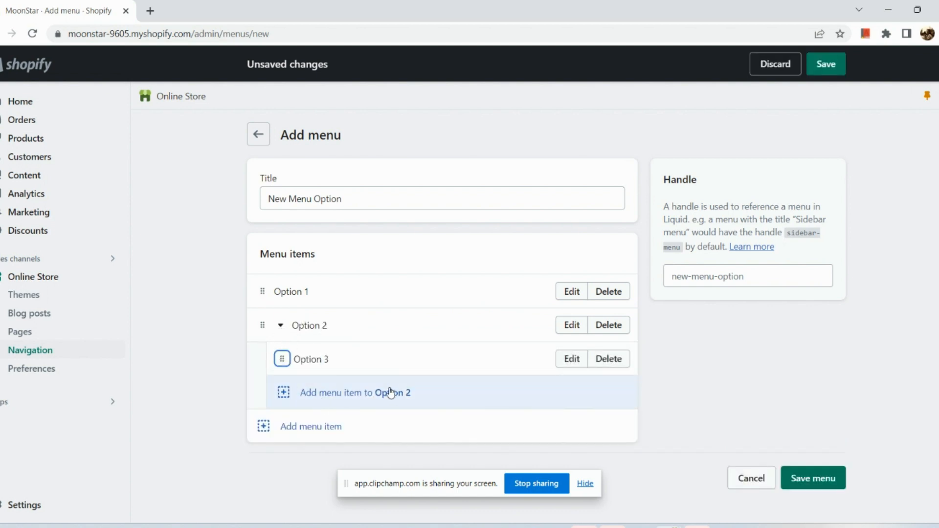
{"action": "left_click", "coordinate": [294, 395]}
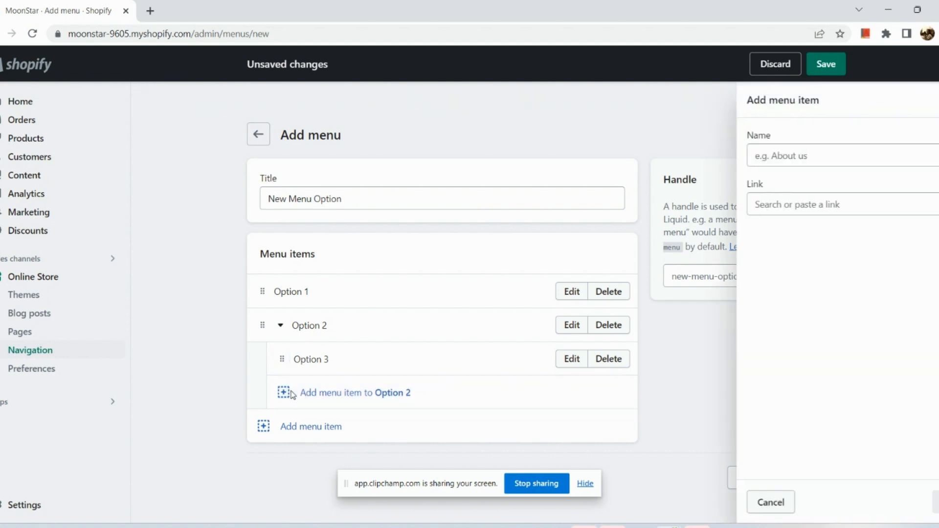
{"action": "type", "text": "Op"}
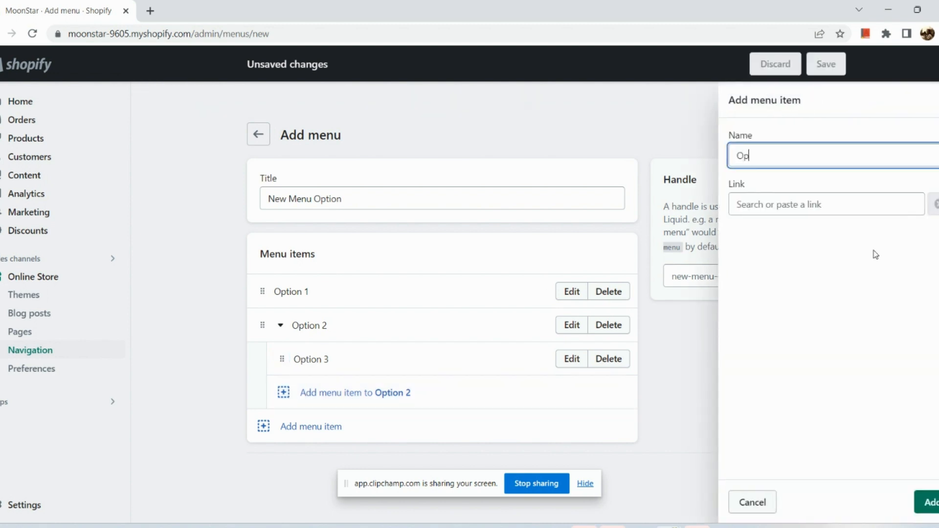
{"action": "type", "text": "tio"}
{"action": "type", "text": "n 2.1"}
{"action": "left_click", "coordinate": [868, 204]}
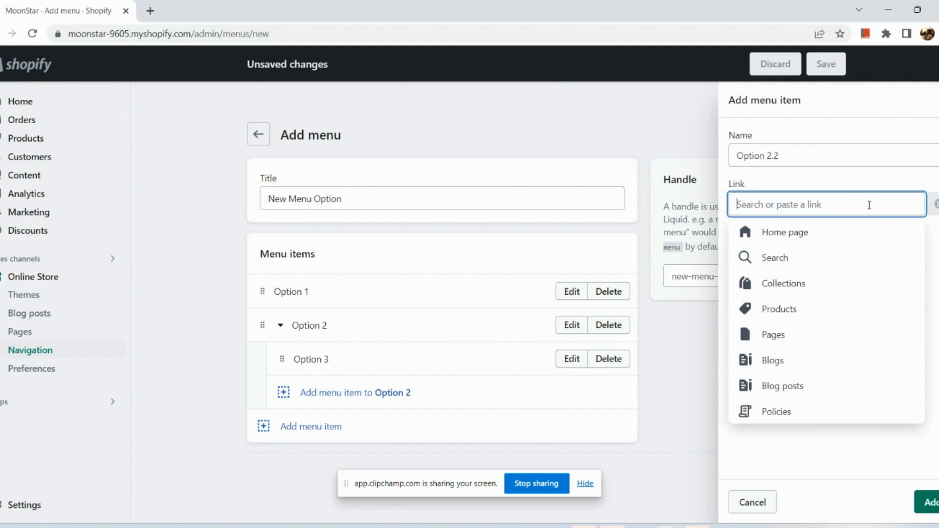
{"action": "left_click", "coordinate": [856, 233]}
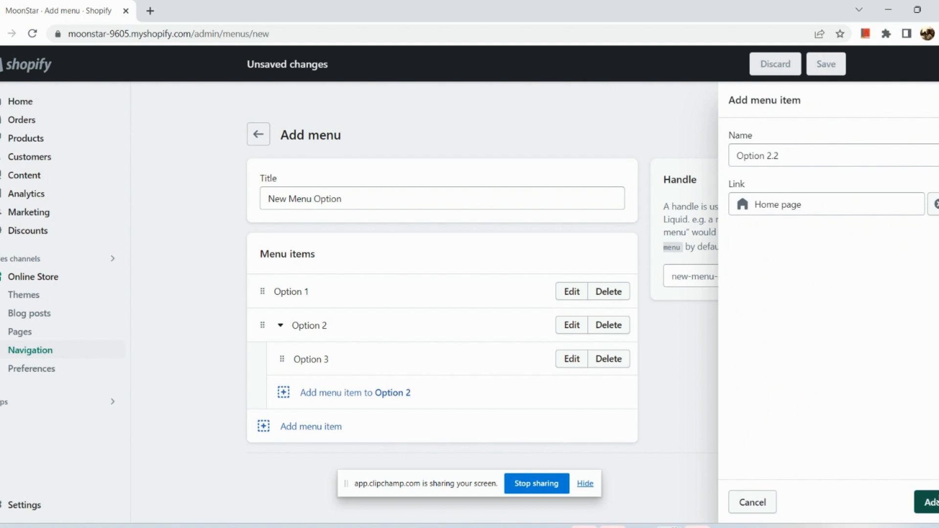
{"action": "left_click", "coordinate": [927, 502]}
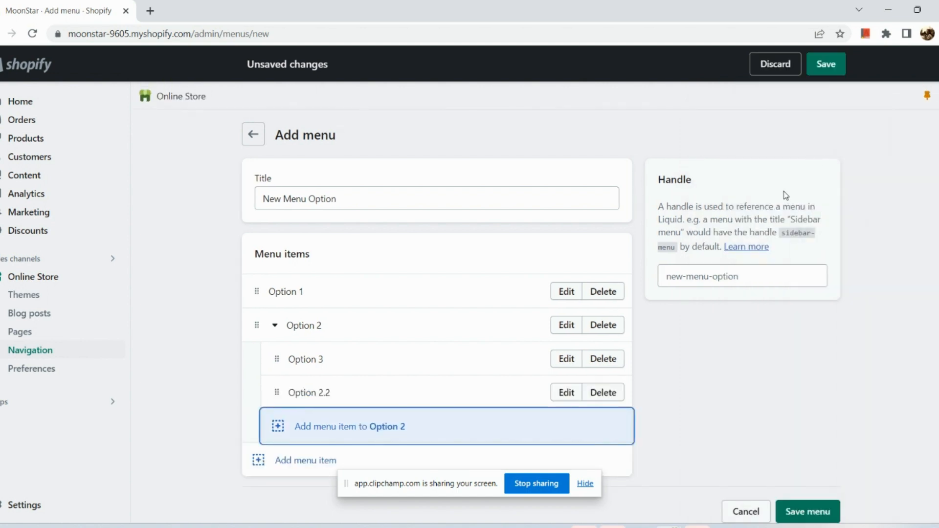
{"action": "scroll", "coordinate": [786, 196], "scroll_direction": "up", "scroll_amount": 5}
{"action": "scroll", "coordinate": [786, 196], "scroll_direction": "right", "scroll_amount": 2}
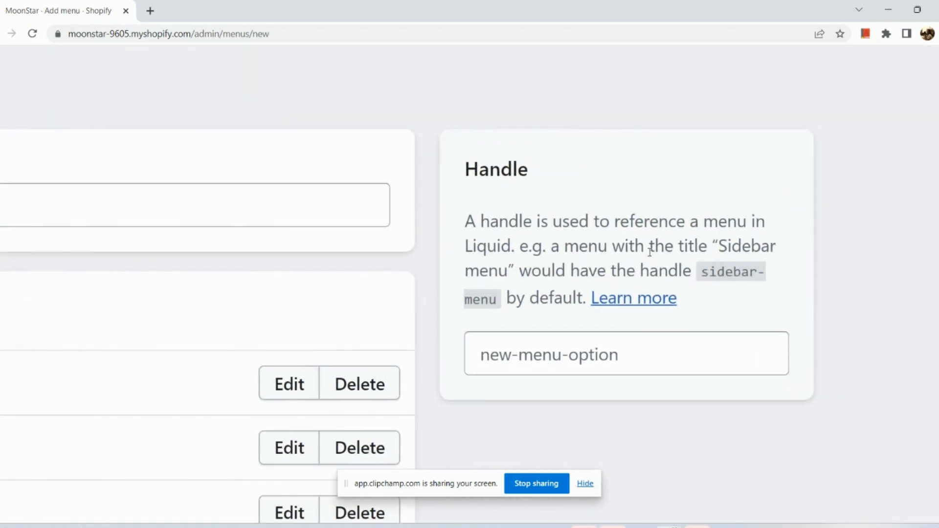
Save the new menu and return to the list of navigation menus
{"action": "scroll", "coordinate": [645, 261], "scroll_direction": "down", "scroll_amount": 1}
{"action": "scroll", "coordinate": [644, 264], "scroll_direction": "down", "scroll_amount": 5}
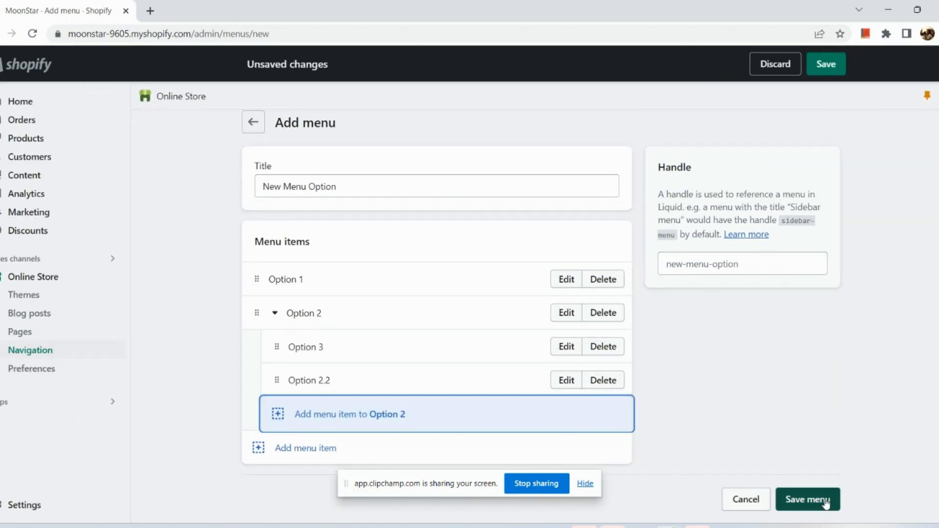
{"action": "scroll", "coordinate": [816, 497], "scroll_direction": "up", "scroll_amount": 3}
{"action": "left_click", "coordinate": [796, 484]}
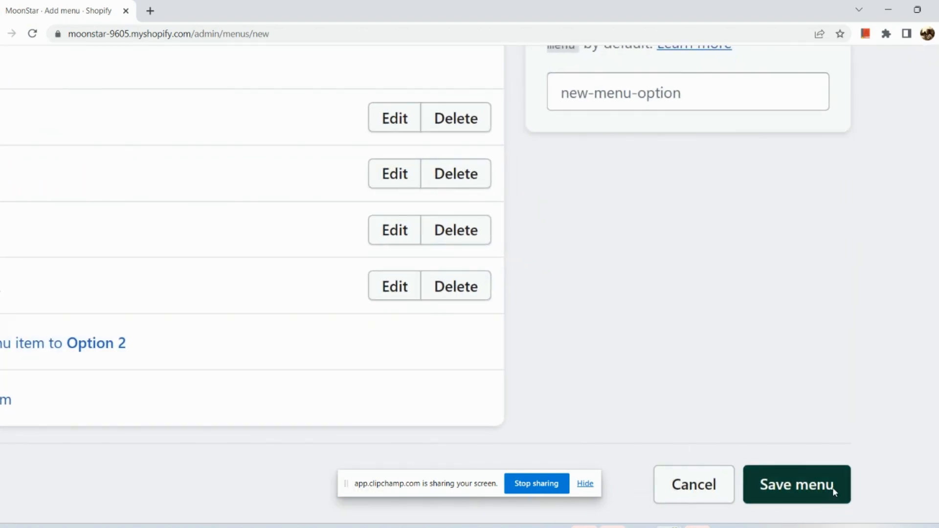
{"action": "scroll", "coordinate": [834, 493], "scroll_direction": "down", "scroll_amount": 3}
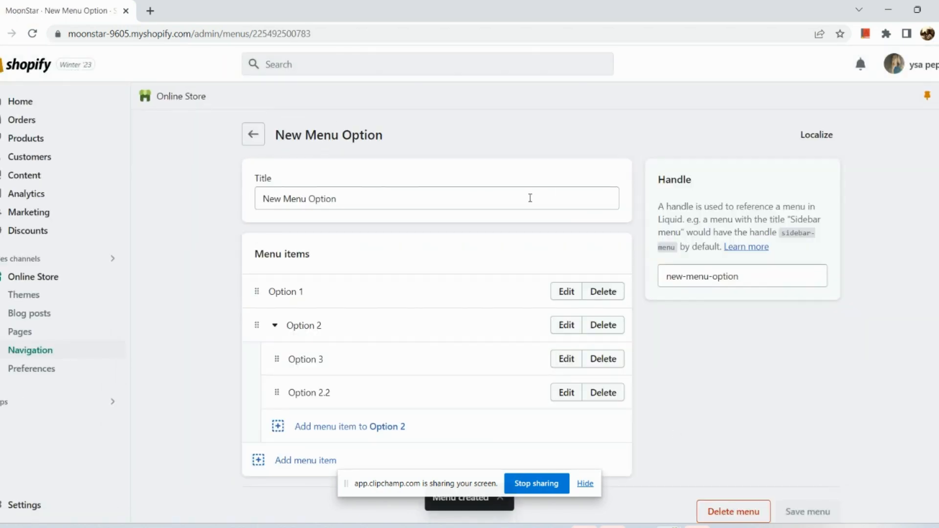
{"action": "left_click", "coordinate": [258, 133]}
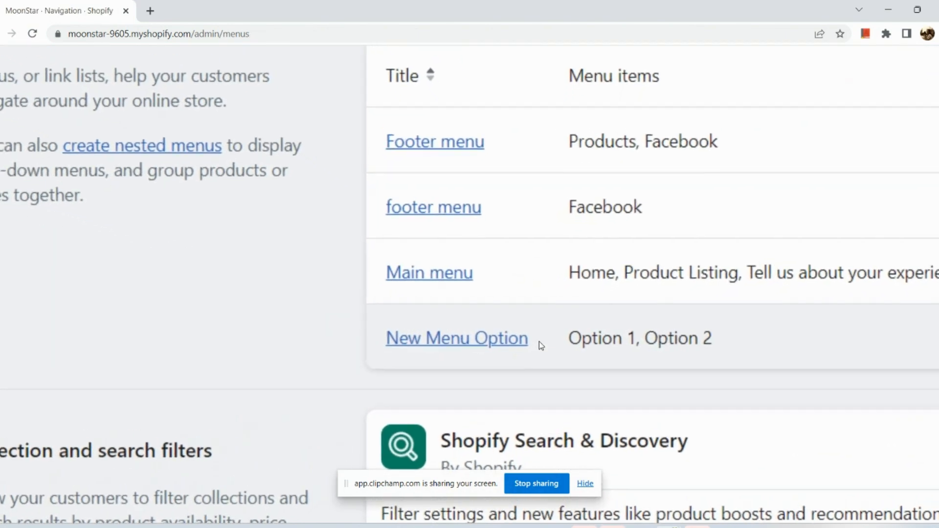
{"action": "scroll", "coordinate": [539, 342], "scroll_direction": "right", "scroll_amount": 4}
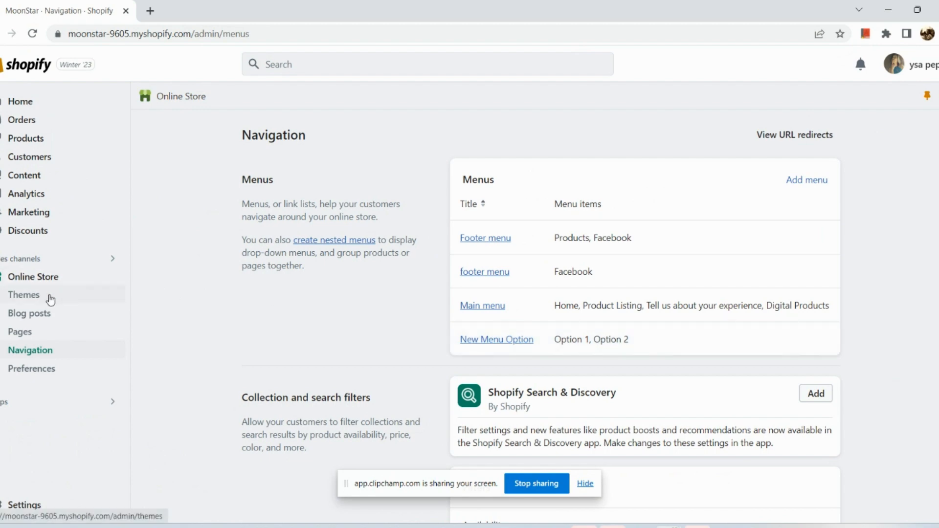
Open the store's themes, expand the full theme library, and publish the Dawn theme last saved Tuesday at 3:28 pm
{"action": "left_click", "coordinate": [51, 299]}
{"action": "scroll", "coordinate": [260, 324], "scroll_direction": "down", "scroll_amount": 3}
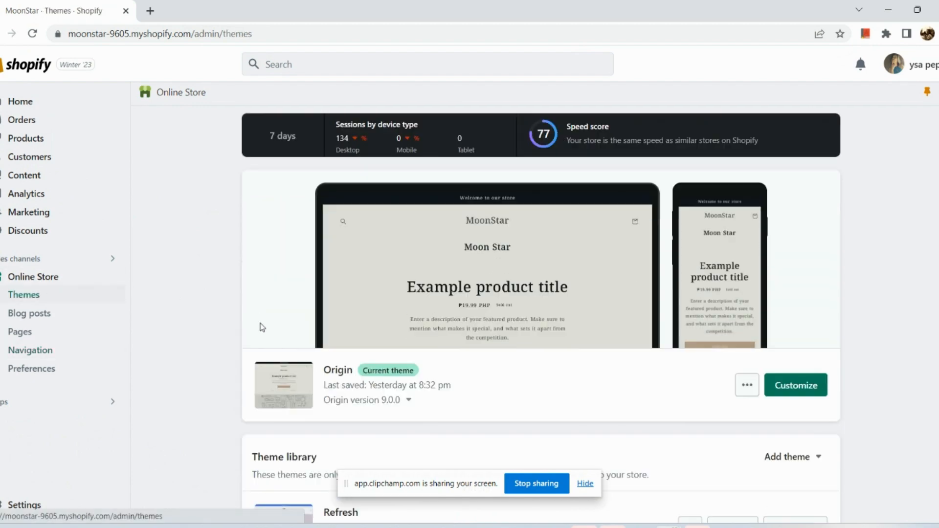
{"action": "scroll", "coordinate": [262, 327], "scroll_direction": "down", "scroll_amount": 5}
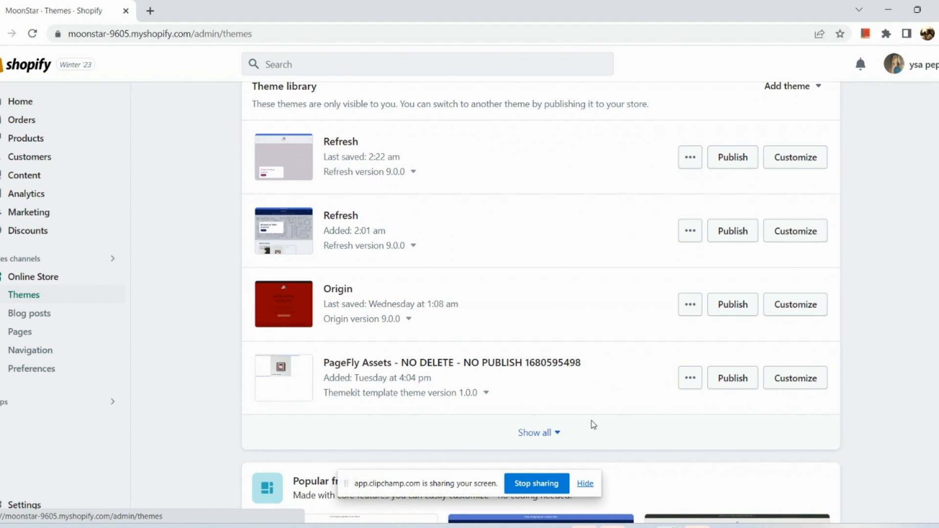
{"action": "left_click", "coordinate": [581, 429]}
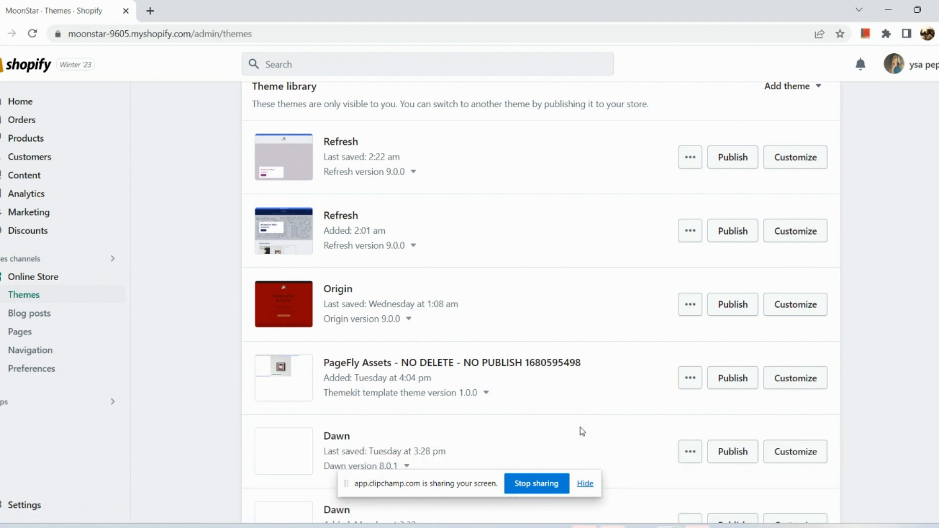
{"action": "scroll", "coordinate": [581, 428], "scroll_direction": "down", "scroll_amount": 2}
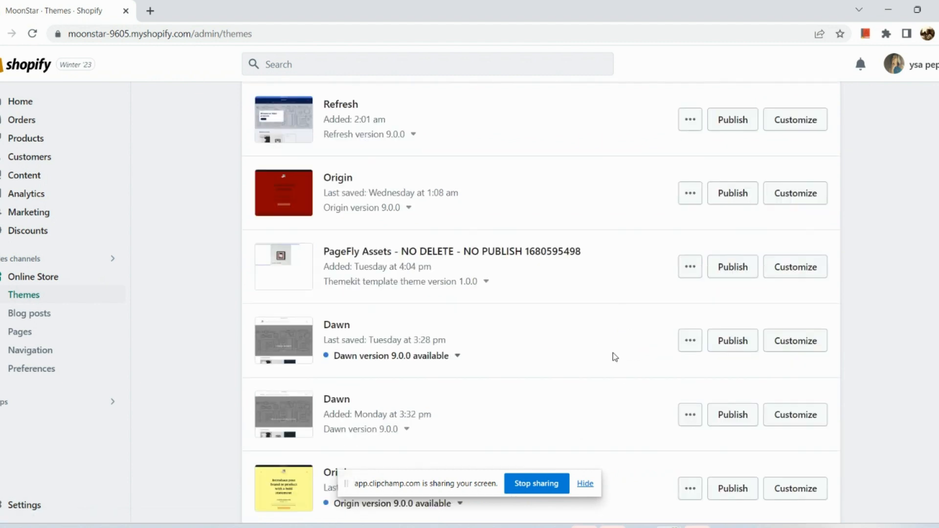
{"action": "left_click", "coordinate": [733, 348]}
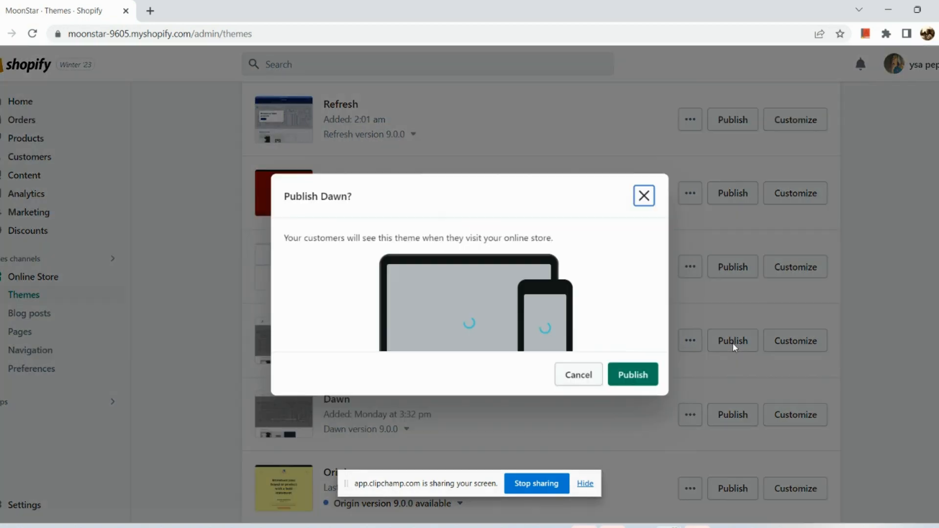
{"action": "left_click", "coordinate": [634, 374]}
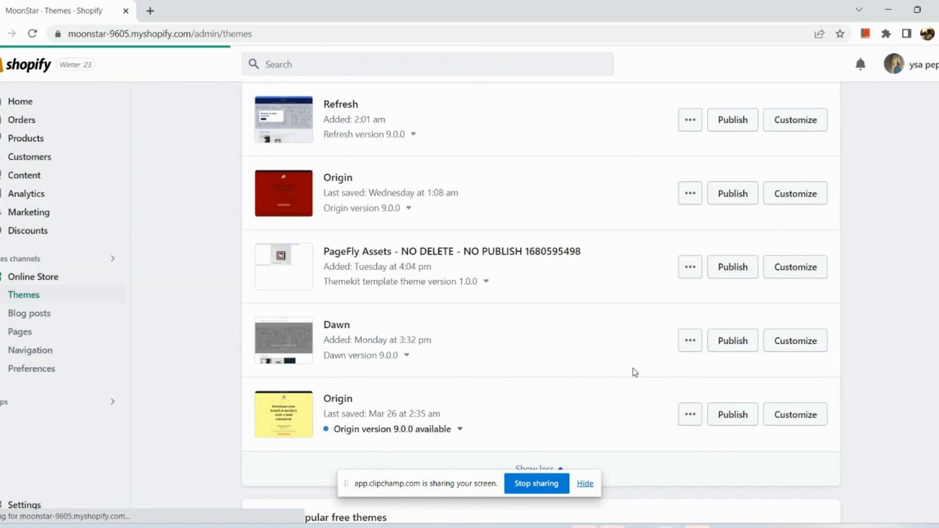
{"action": "scroll", "coordinate": [634, 373], "scroll_direction": "up", "scroll_amount": 10}
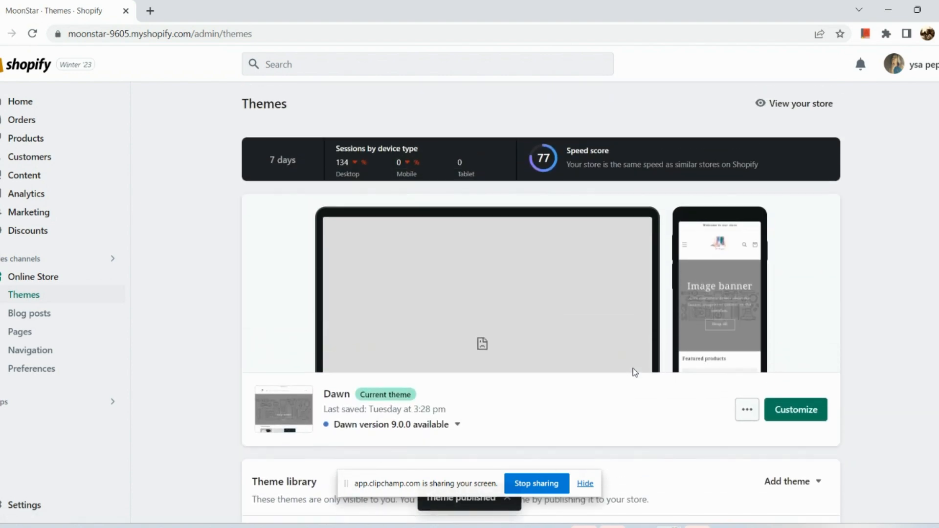
Open the current Dawn theme for customization on its Home page
{"action": "left_click", "coordinate": [752, 411]}
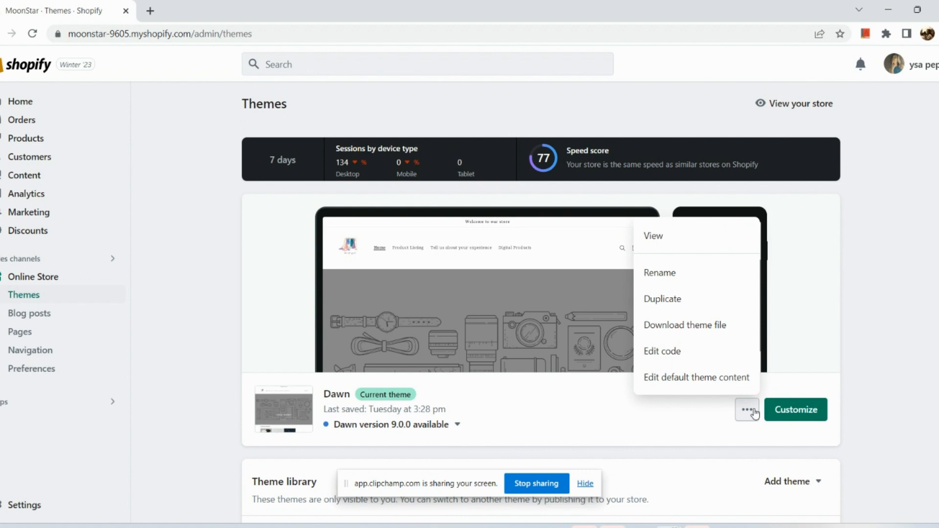
{"action": "left_click", "coordinate": [800, 411]}
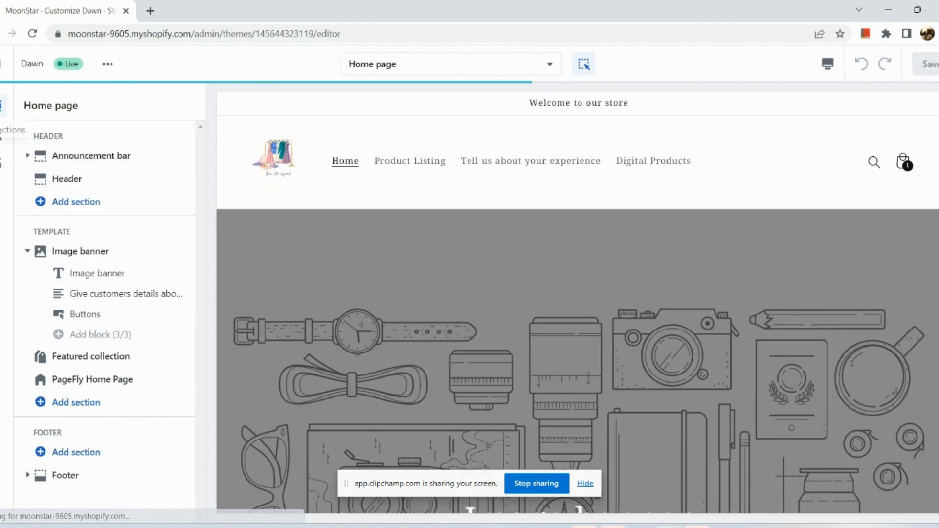
{"action": "scroll", "coordinate": [2, 107], "scroll_direction": "up", "scroll_amount": 5}
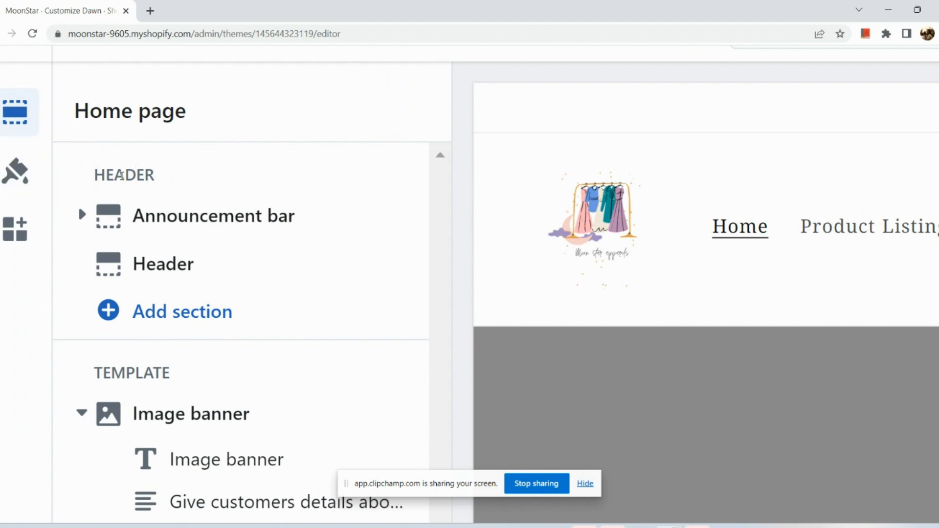
{"action": "scroll", "coordinate": [123, 177], "scroll_direction": "down", "scroll_amount": 5}
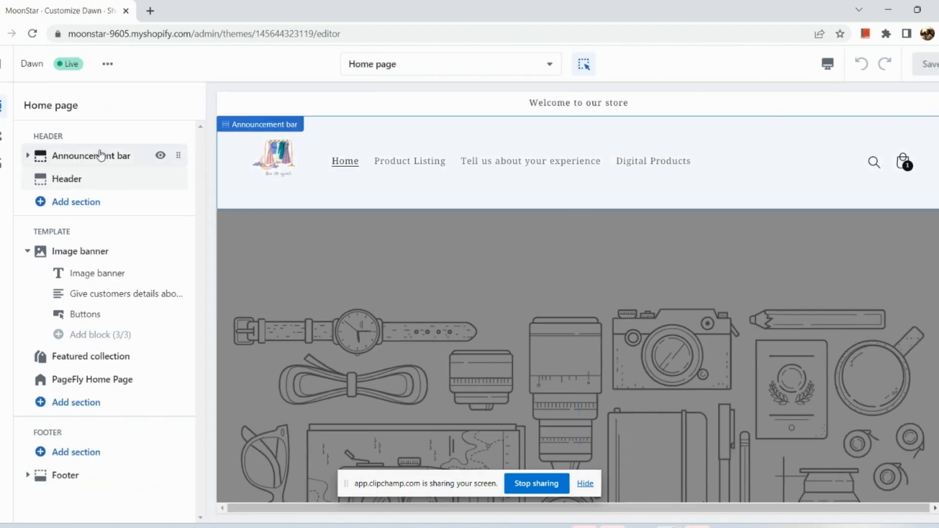
Look at the Announcement bar section's custom CSS settings and return to the Home page section list
{"action": "left_click", "coordinate": [96, 156]}
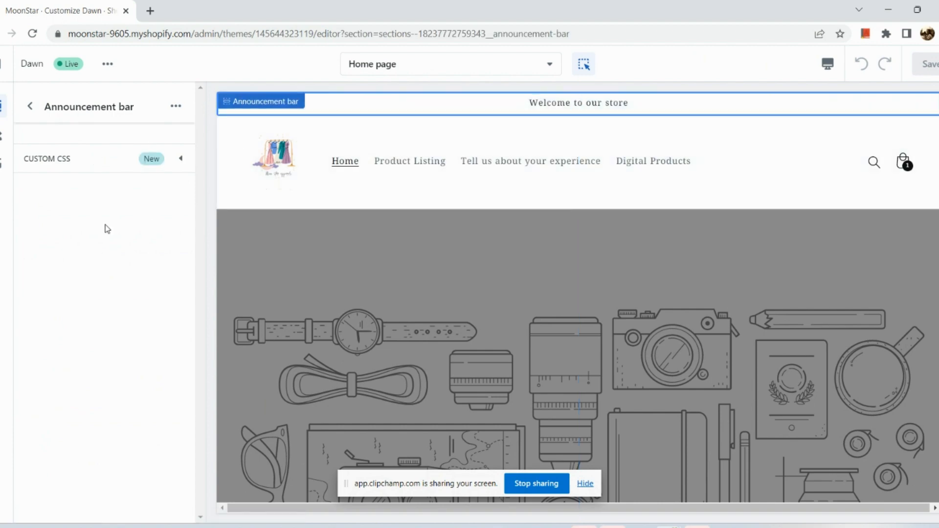
{"action": "left_click", "coordinate": [130, 162]}
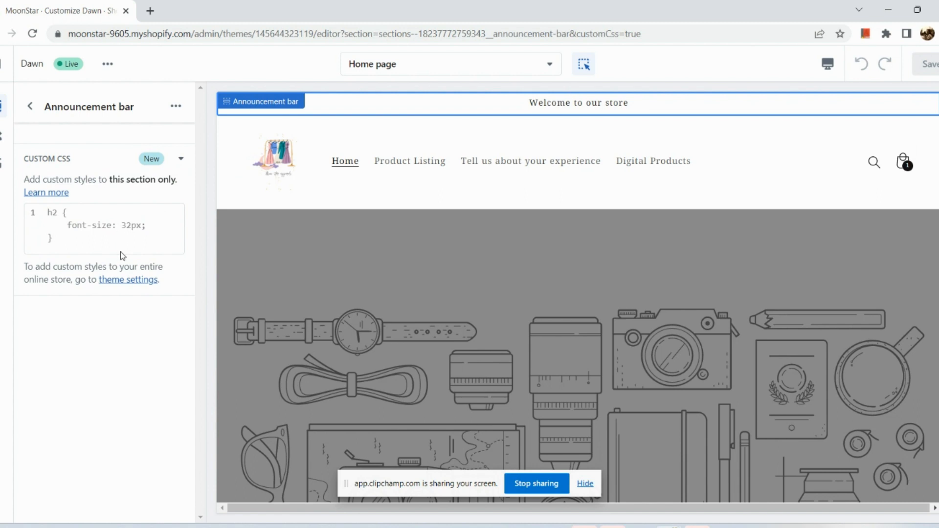
{"action": "left_click", "coordinate": [31, 107]}
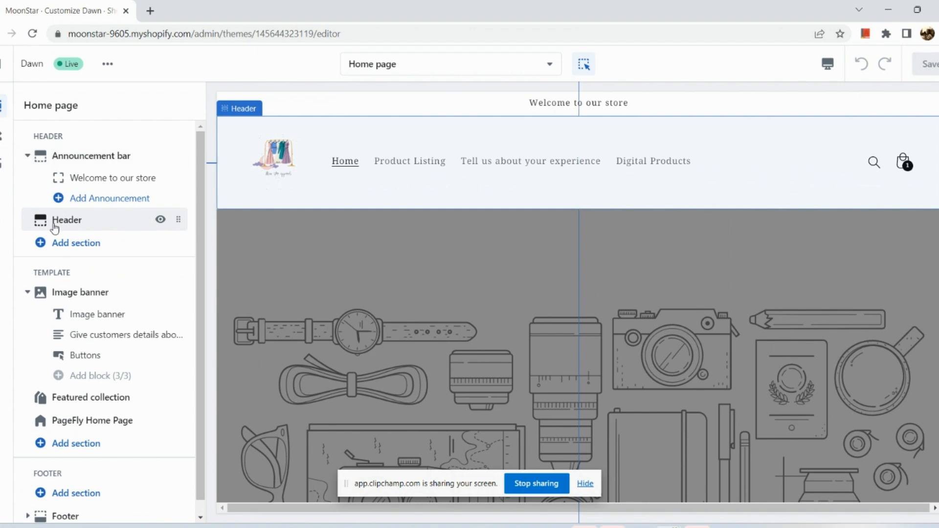
Open the Header section's settings and set its color scheme to Accent 1
{"action": "left_click", "coordinate": [54, 223]}
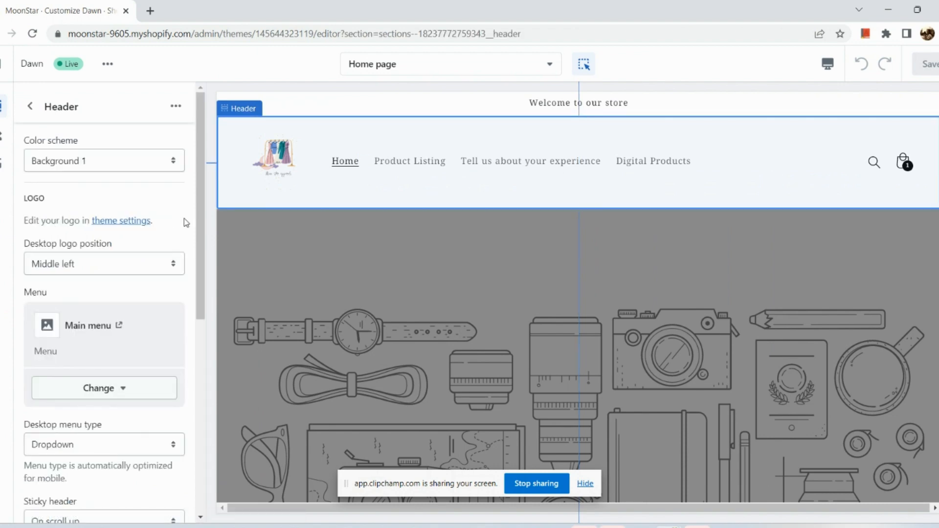
{"action": "left_click", "coordinate": [83, 164]}
{"action": "left_click", "coordinate": [80, 188]}
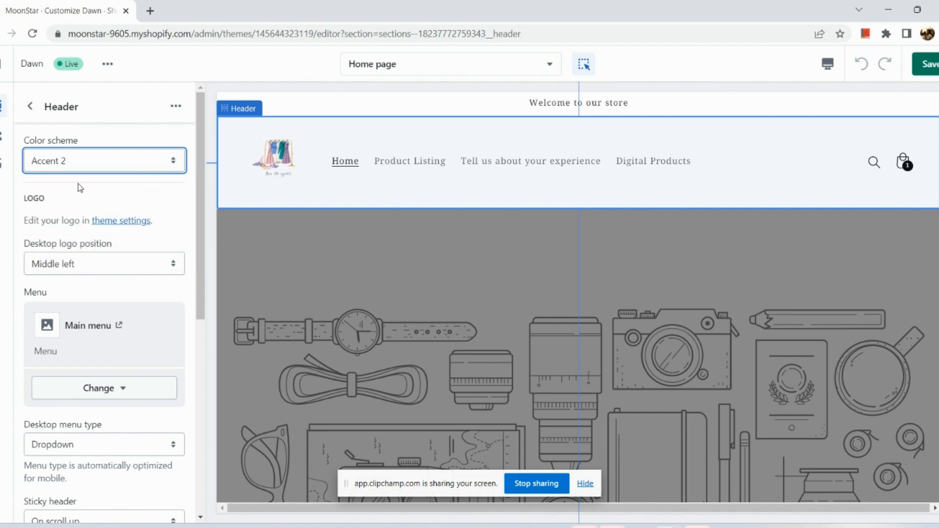
{"action": "left_click", "coordinate": [161, 157]}
{"action": "left_click", "coordinate": [143, 178]}
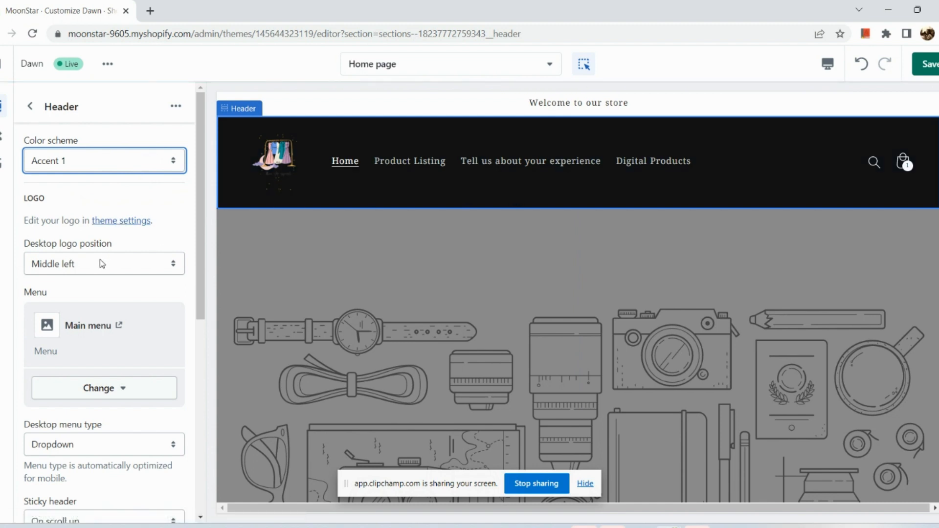
Set the header's desktop logo position to Top left
{"action": "scroll", "coordinate": [100, 259], "scroll_direction": "down", "scroll_amount": 1}
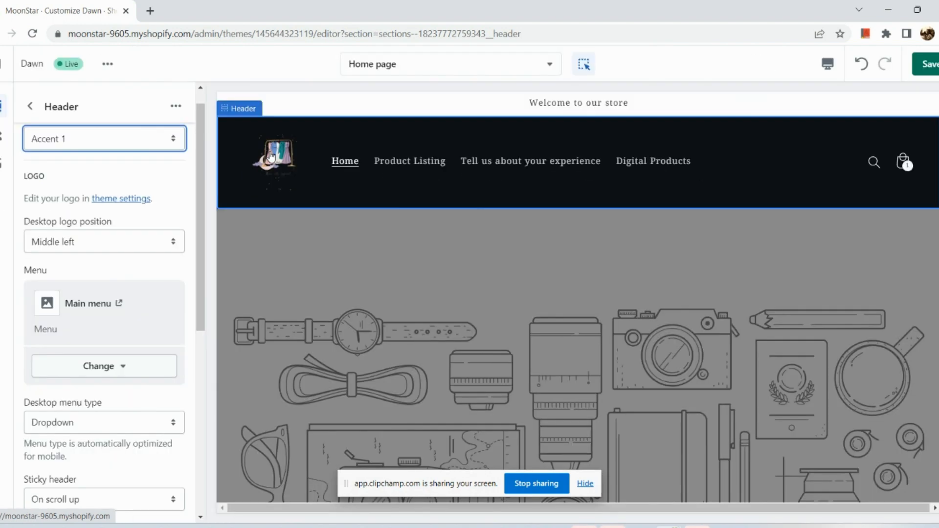
{"action": "left_click", "coordinate": [129, 246]}
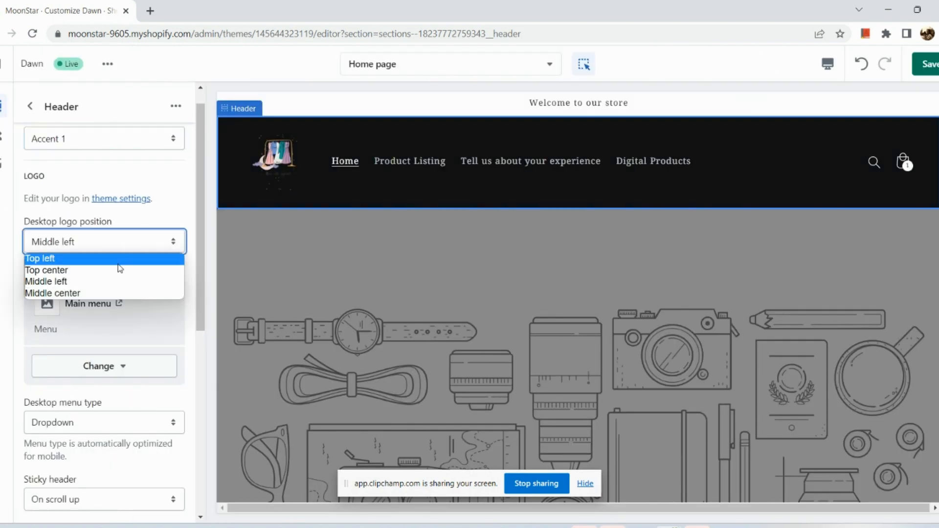
{"action": "left_click", "coordinate": [118, 263]}
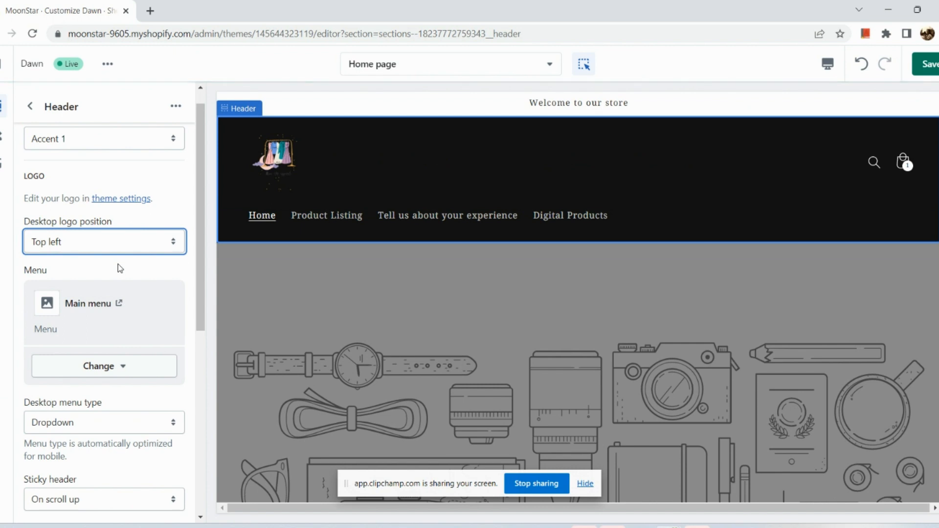
{"action": "left_click", "coordinate": [125, 243]}
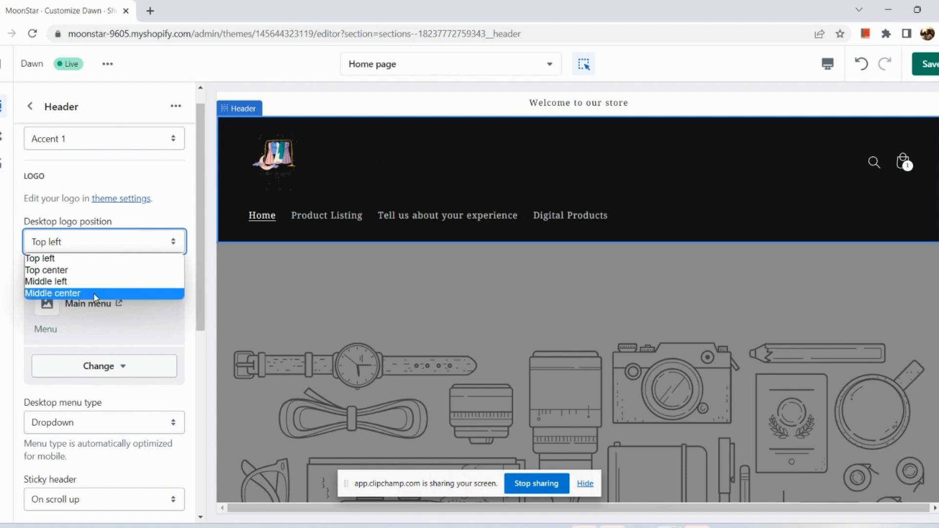
{"action": "left_click", "coordinate": [104, 259]}
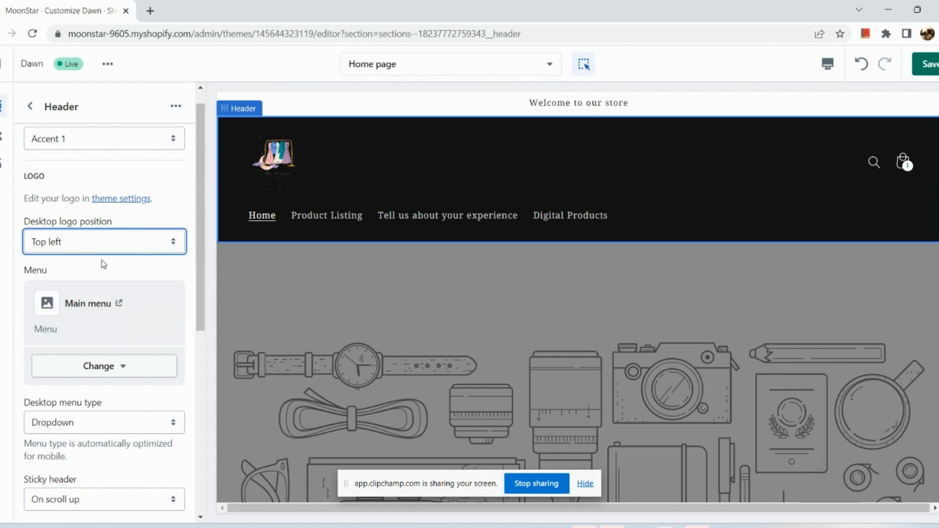
Change the header's menu to New Menu Option and check the Option 2 drop-down in the preview
{"action": "scroll", "coordinate": [67, 328], "scroll_direction": "down", "scroll_amount": 1}
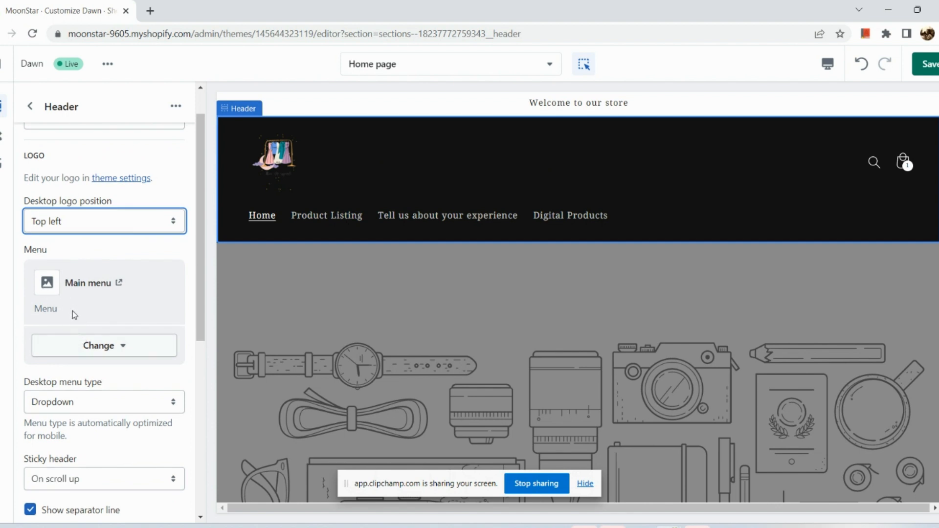
{"action": "scroll", "coordinate": [75, 315], "scroll_direction": "down", "scroll_amount": 2}
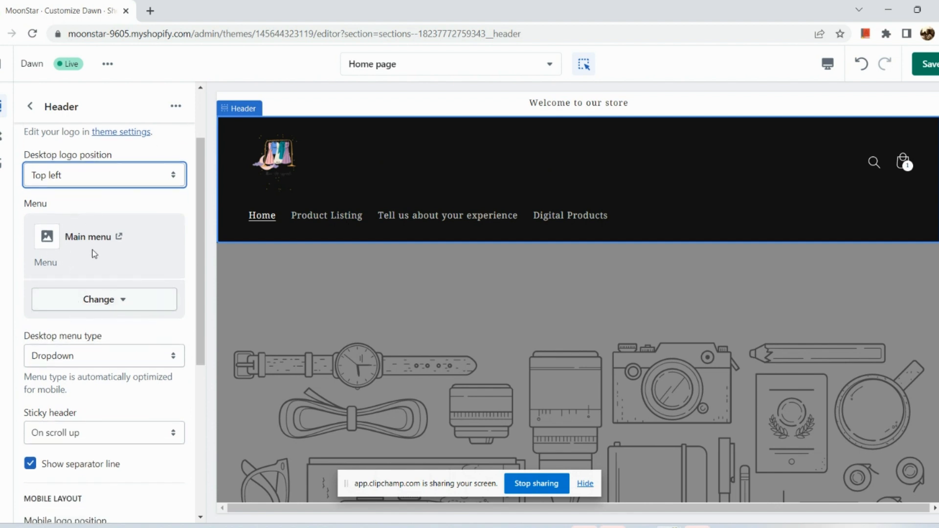
{"action": "left_click", "coordinate": [98, 300]}
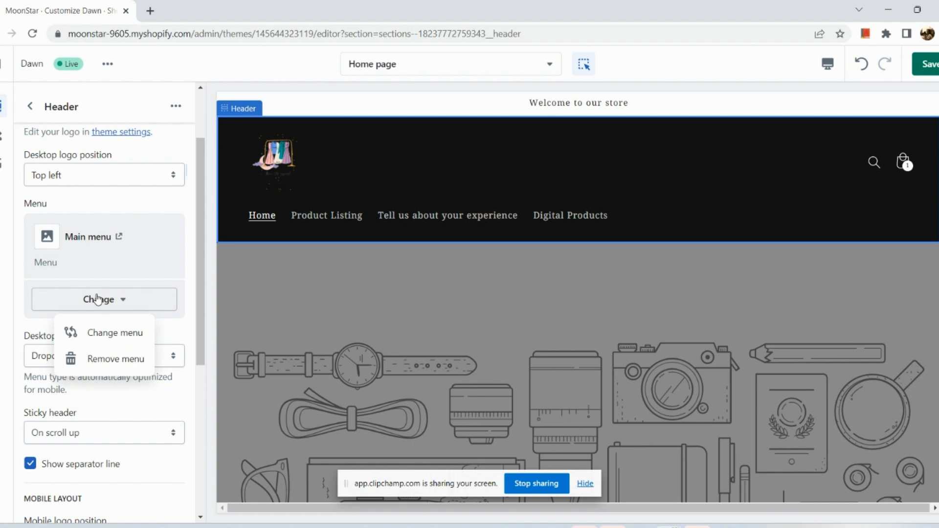
{"action": "left_click", "coordinate": [100, 333]}
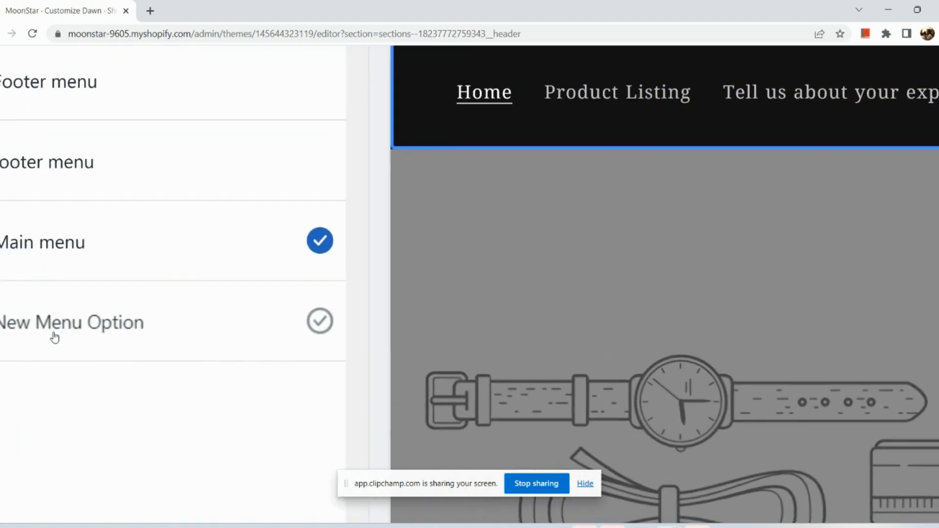
{"action": "left_click", "coordinate": [133, 323]}
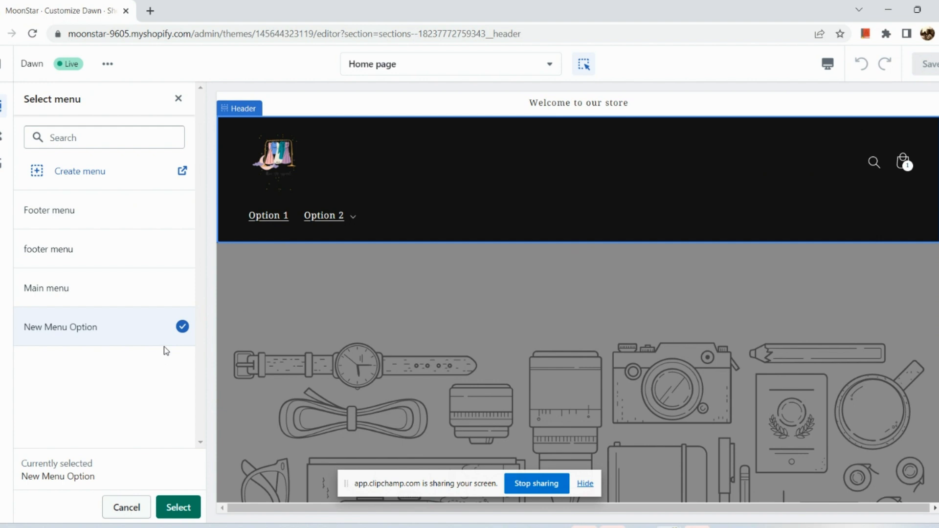
{"action": "left_click", "coordinate": [168, 507]}
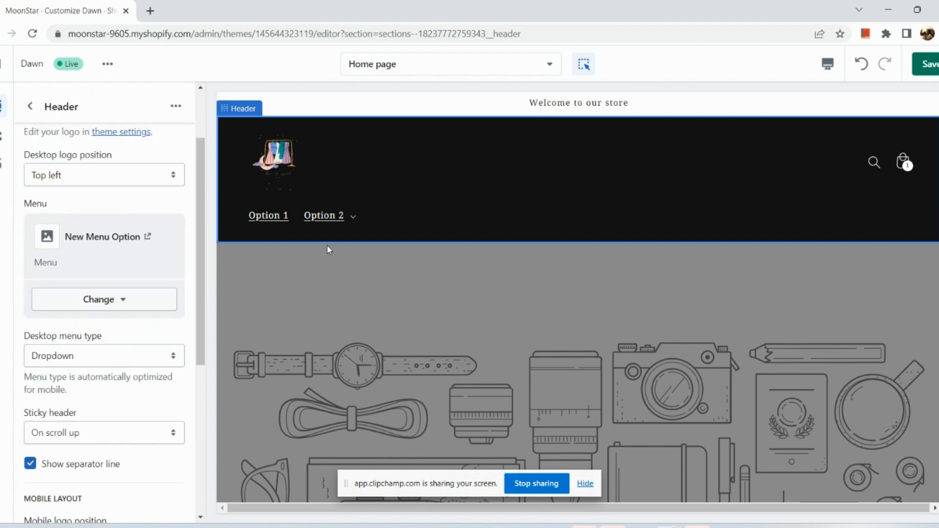
{"action": "left_click", "coordinate": [340, 219]}
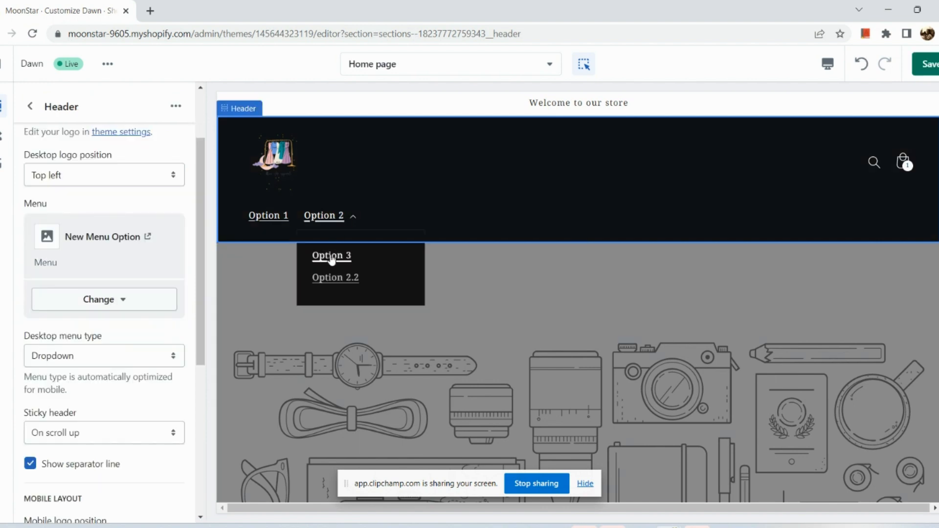
{"action": "left_click", "coordinate": [161, 329]}
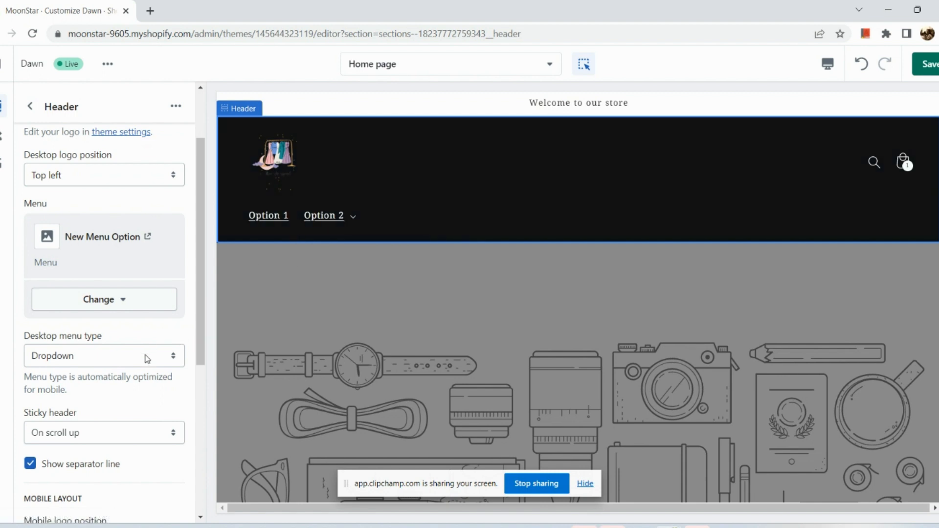
Set the header's desktop menu type to Mega menu
{"action": "scroll", "coordinate": [147, 359], "scroll_direction": "down", "scroll_amount": 1}
{"action": "left_click", "coordinate": [147, 319]}
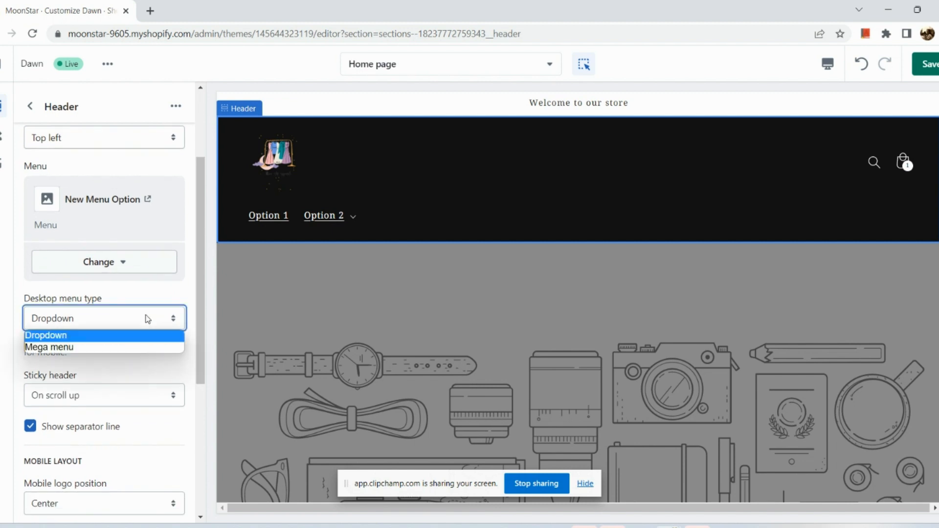
{"action": "left_click", "coordinate": [129, 345]}
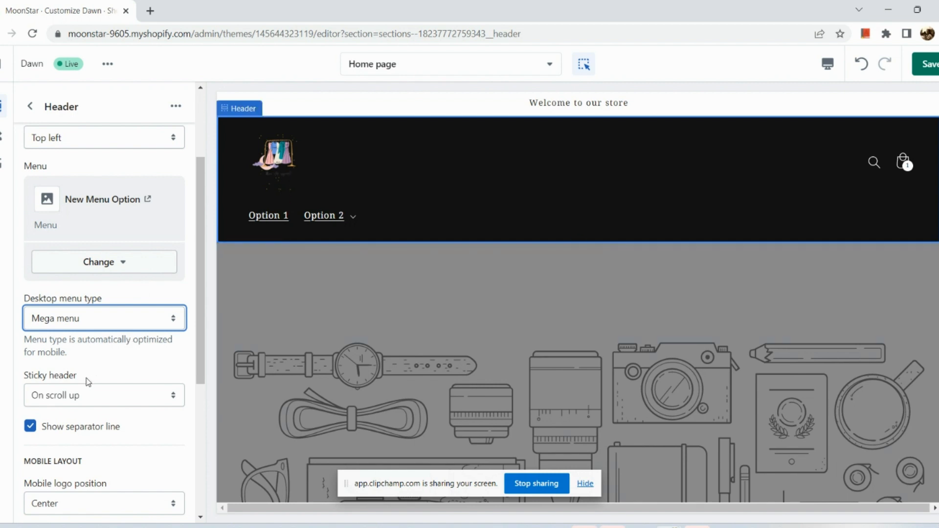
Look at the sticky header and mobile logo position choices in the header's settings, leaving both as they are
{"action": "scroll", "coordinate": [77, 399], "scroll_direction": "down", "scroll_amount": 1}
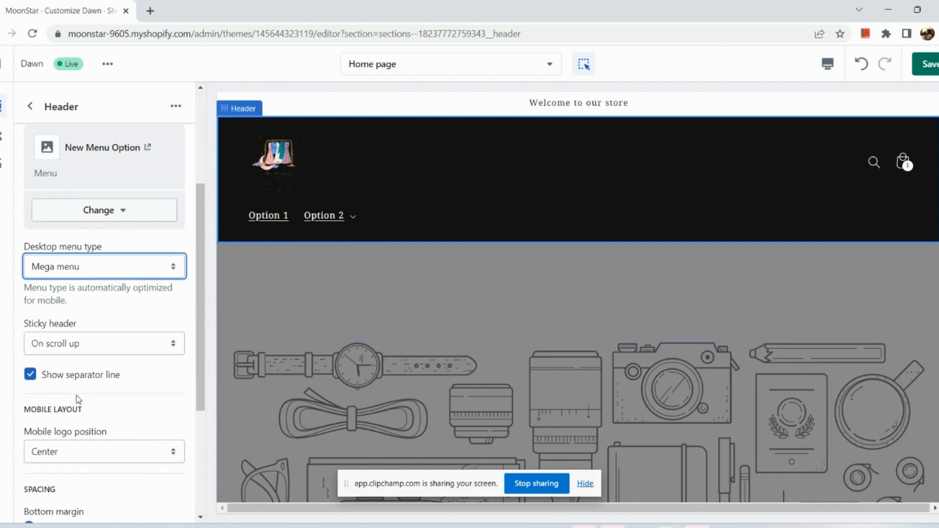
{"action": "left_click", "coordinate": [93, 338]}
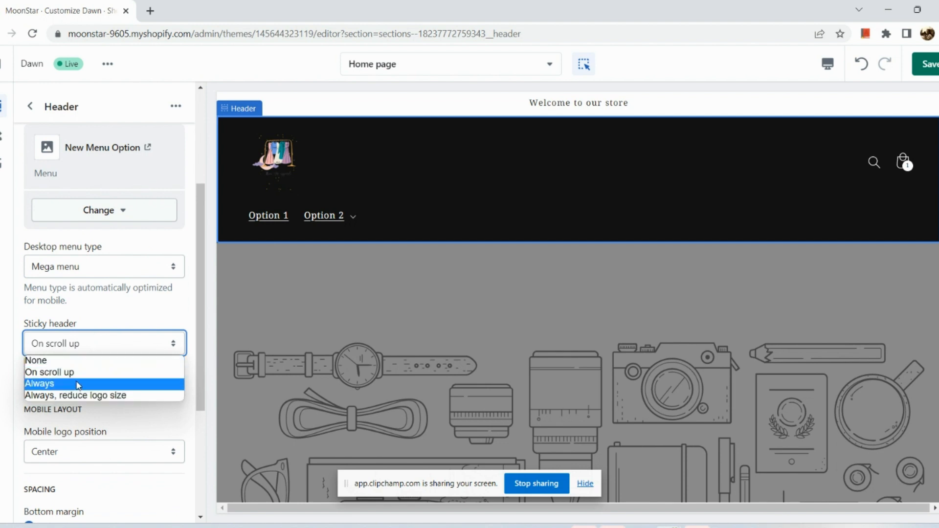
{"action": "left_click", "coordinate": [95, 338]}
{"action": "scroll", "coordinate": [95, 339], "scroll_direction": "down", "scroll_amount": 3}
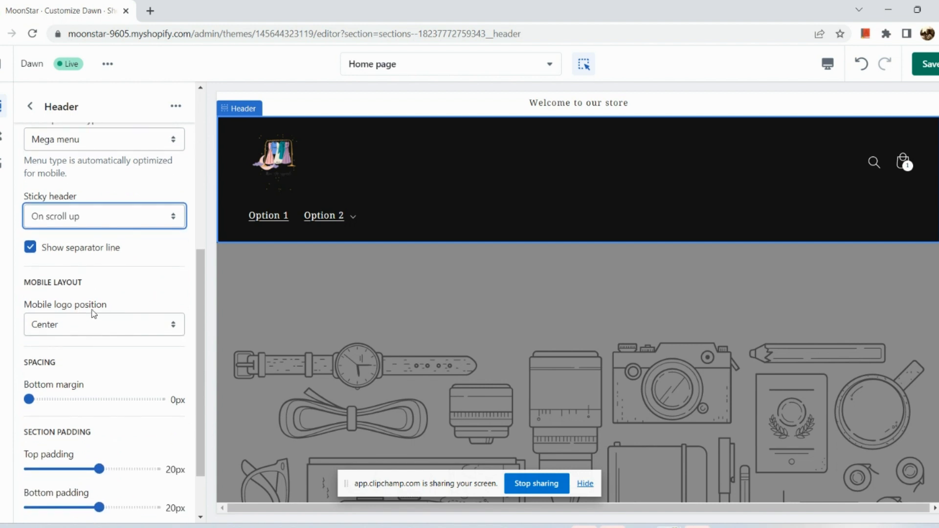
{"action": "left_click", "coordinate": [72, 322]}
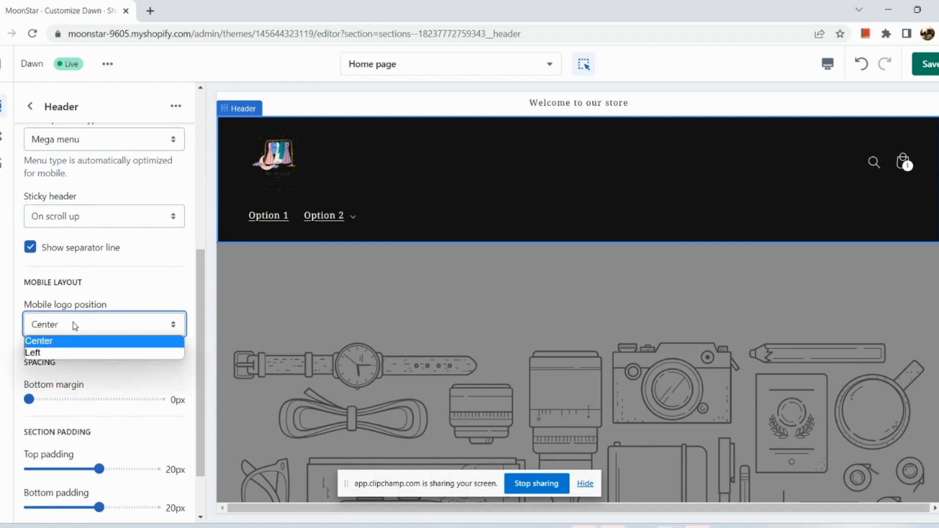
{"action": "left_click", "coordinate": [72, 322]}
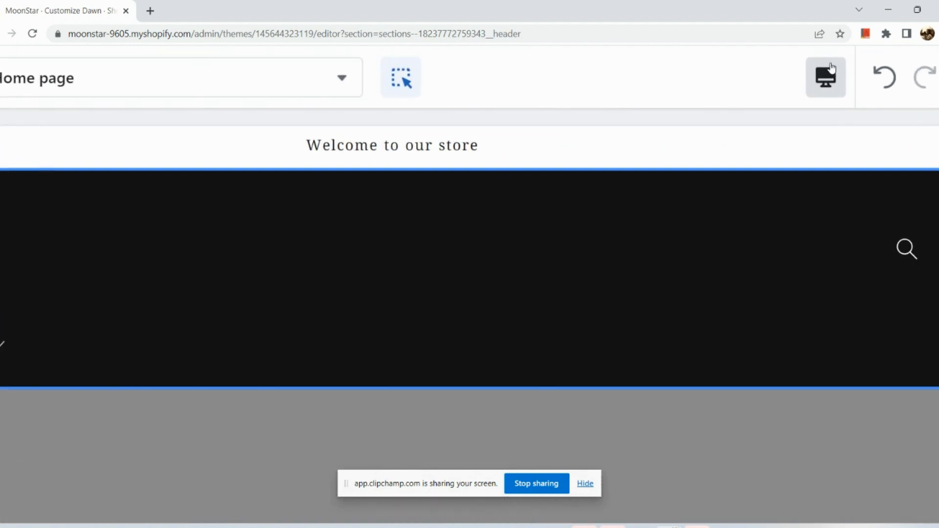
Switch the theme preview to the Mobile view to check the header's logo there
{"action": "left_click", "coordinate": [830, 60]}
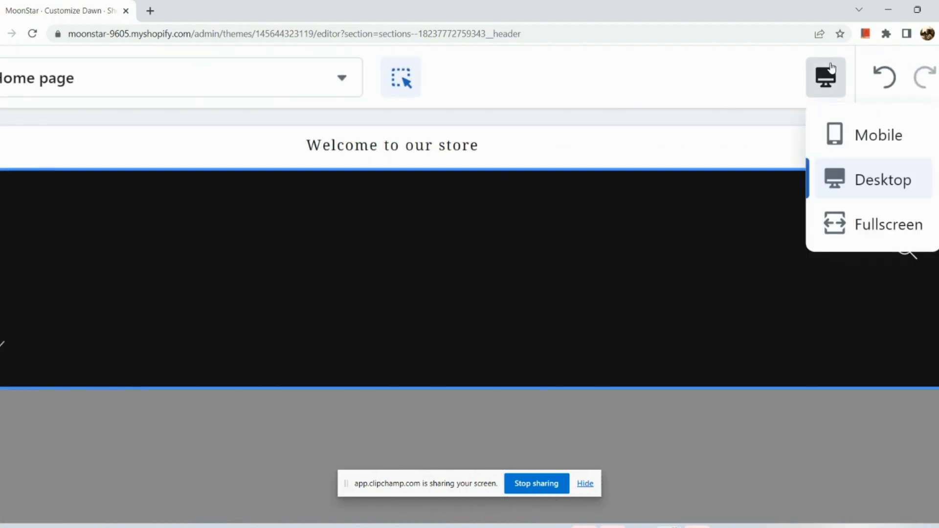
{"action": "left_click", "coordinate": [855, 135]}
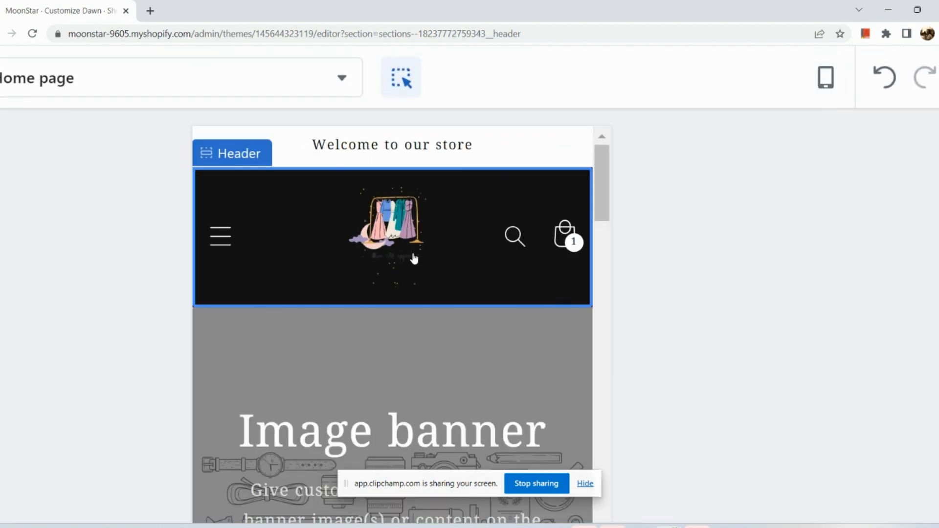
{"action": "key", "text": "ctrl+minus"}
{"action": "key", "text": "ctrl+minus"}
{"action": "key", "text": "ctrl+minus"}
{"action": "key", "text": "ctrl+minus"}
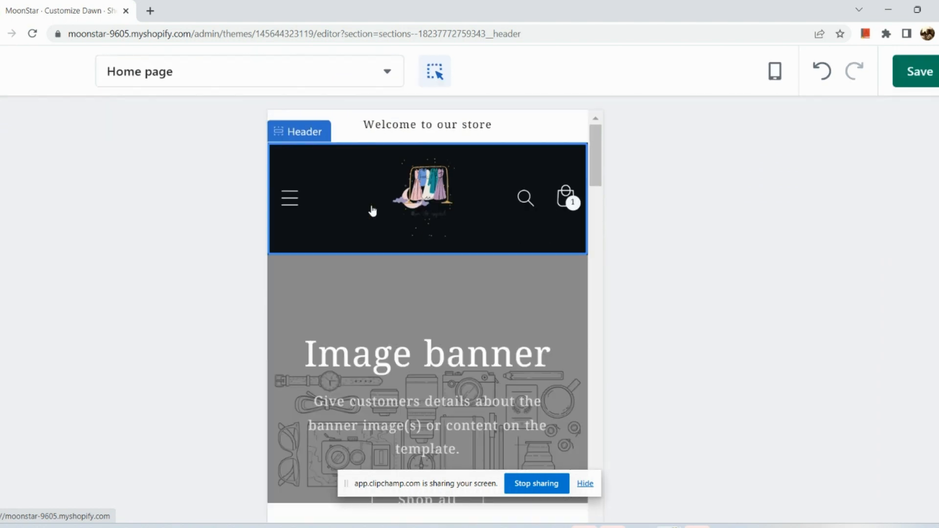
Try Left as the header's mobile logo position, restoring Center and the Desktop preview
{"action": "left_click", "coordinate": [95, 324]}
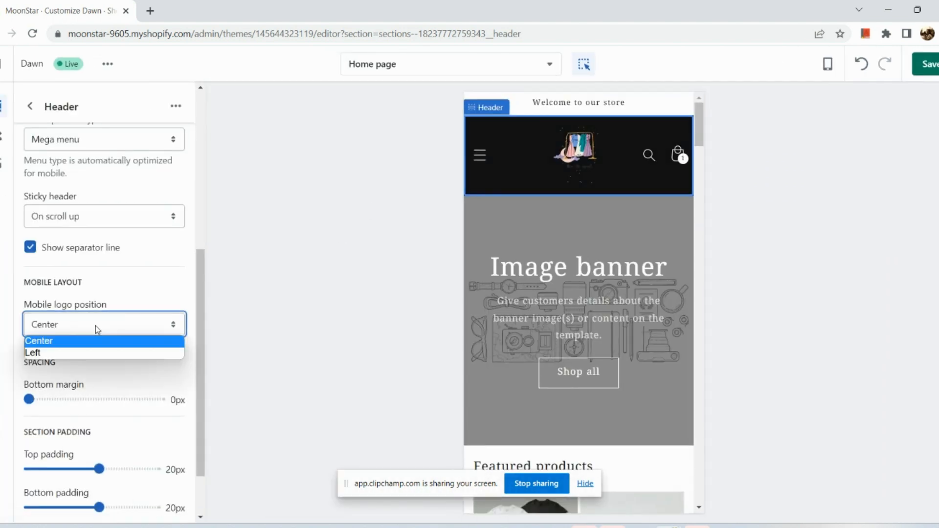
{"action": "left_click", "coordinate": [85, 354]}
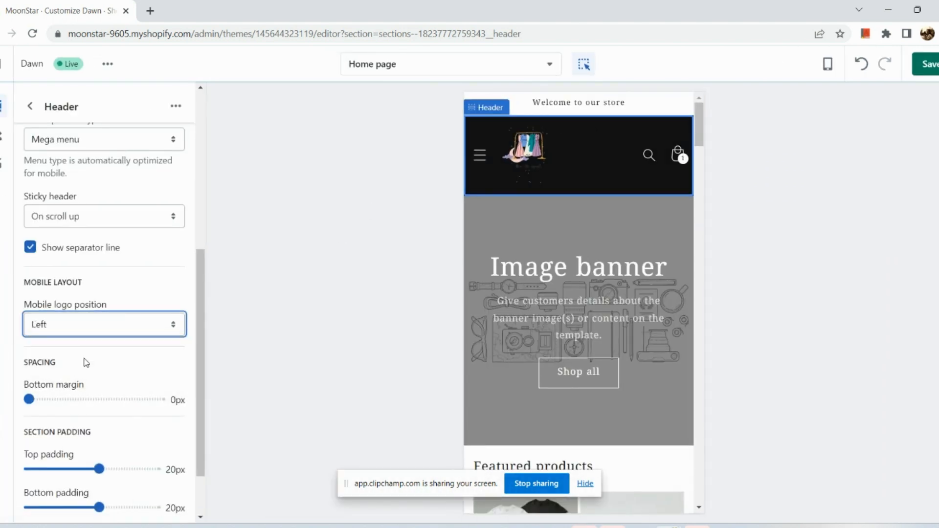
{"action": "left_click", "coordinate": [76, 324]}
{"action": "left_click", "coordinate": [75, 338]}
{"action": "left_click", "coordinate": [831, 69]}
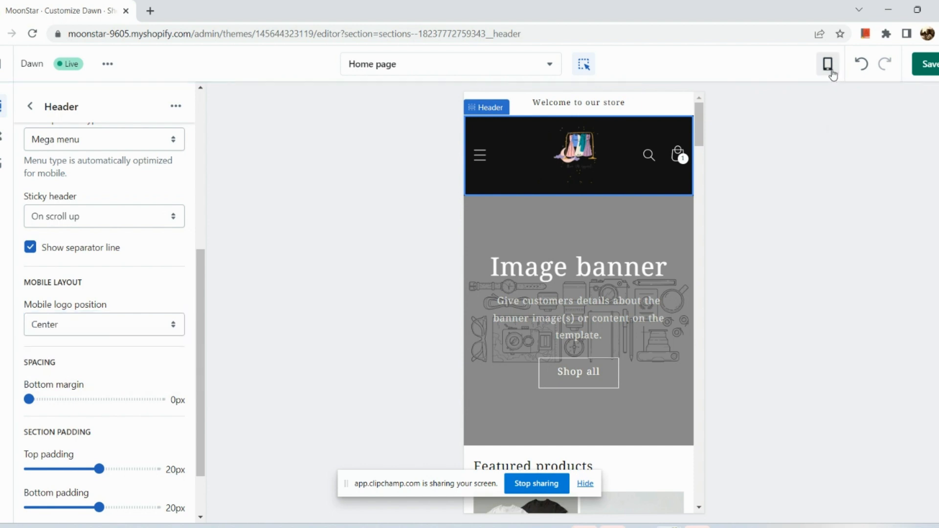
{"action": "left_click", "coordinate": [837, 122]}
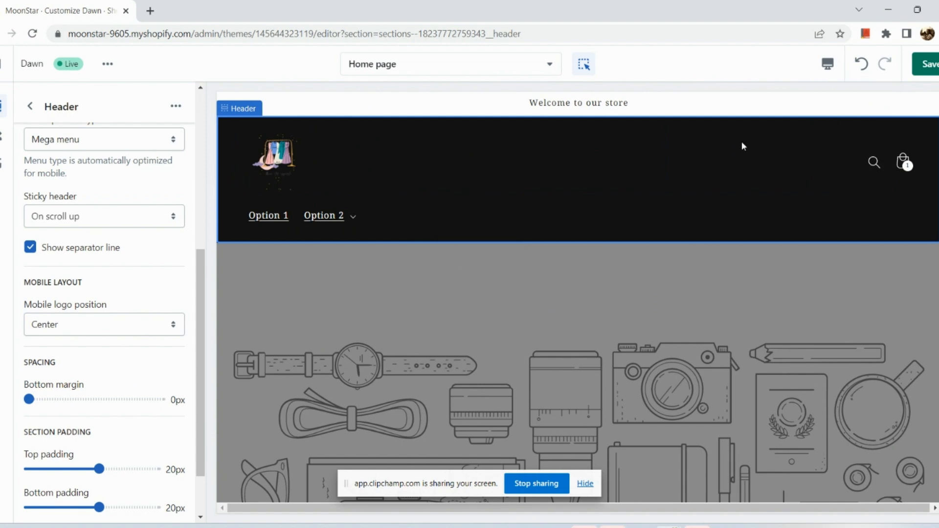
Expand the theme settings within the Header section and go to the cart type setting
{"action": "scroll", "coordinate": [71, 419], "scroll_direction": "down", "scroll_amount": 2}
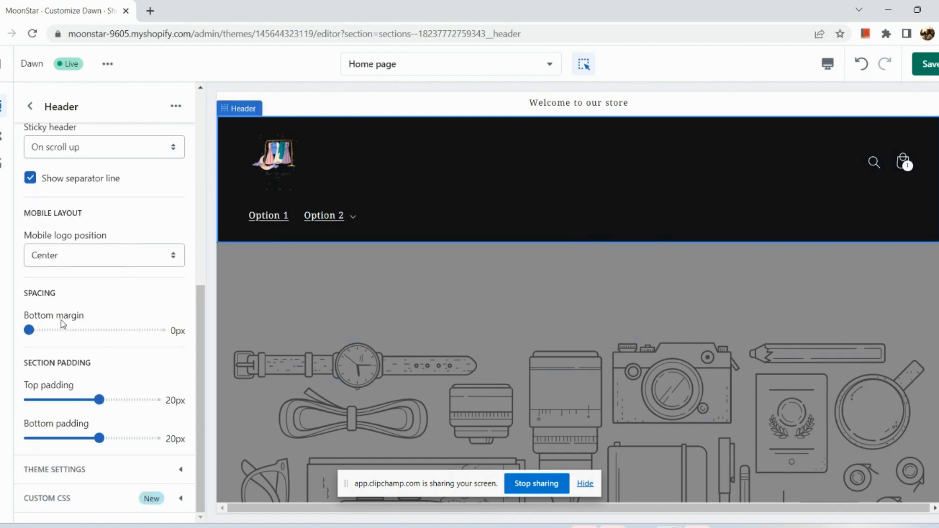
{"action": "left_click", "coordinate": [90, 481]}
{"action": "scroll", "coordinate": [90, 479], "scroll_direction": "down", "scroll_amount": 3}
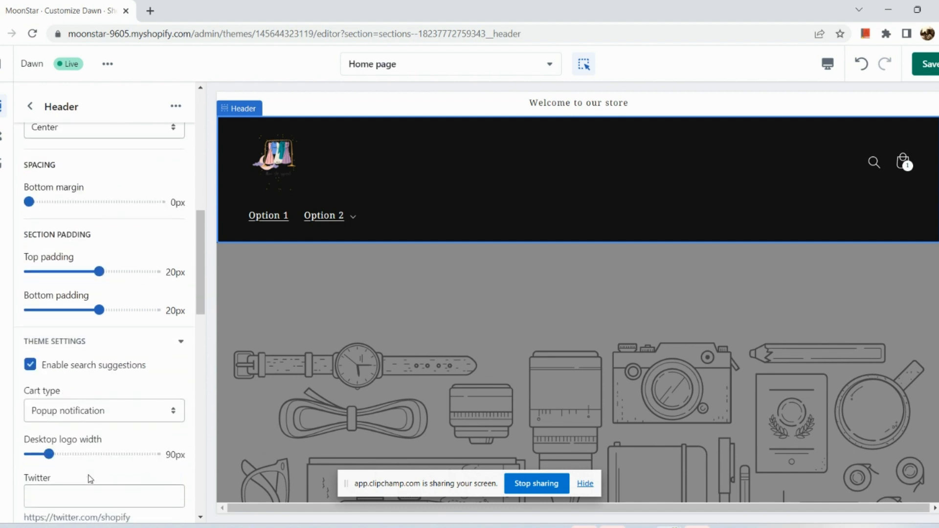
{"action": "scroll", "coordinate": [90, 479], "scroll_direction": "down", "scroll_amount": 3}
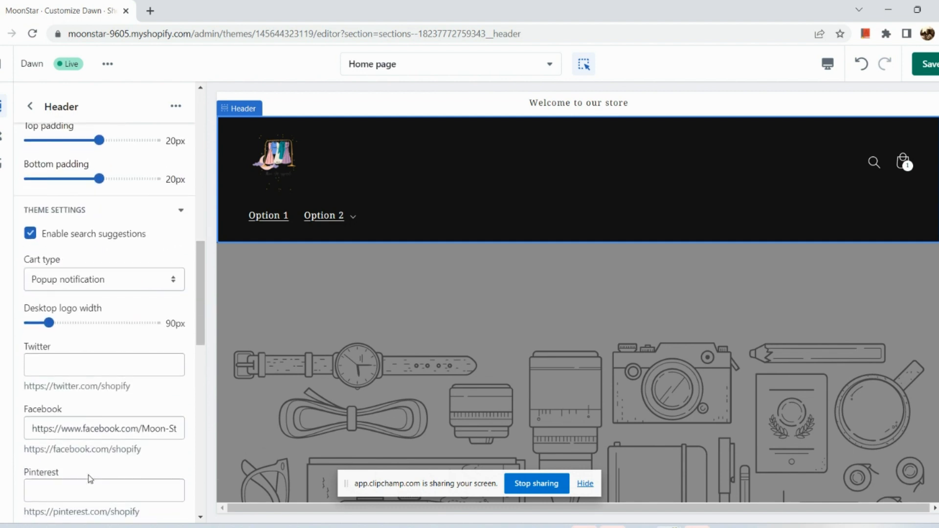
Try Drawer as the cart type and restore Popup notification
{"action": "left_click", "coordinate": [149, 277]}
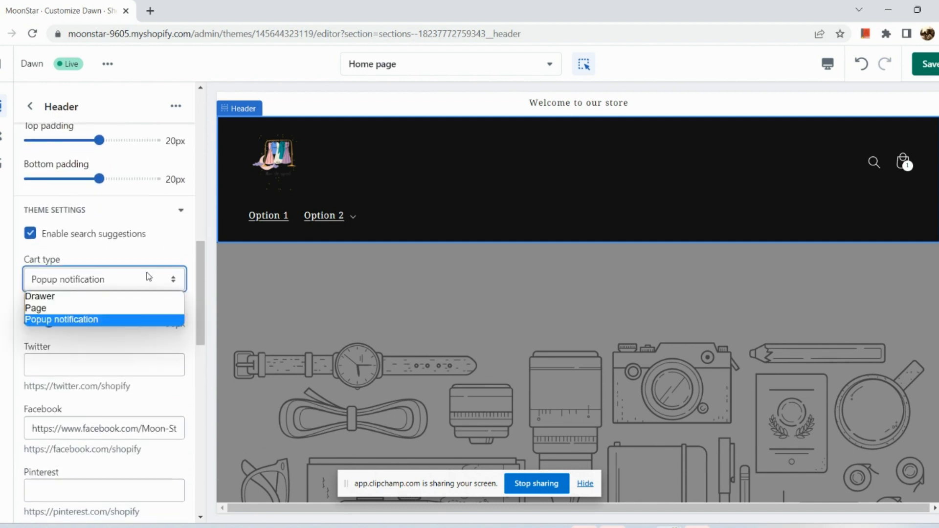
{"action": "left_click", "coordinate": [126, 297]}
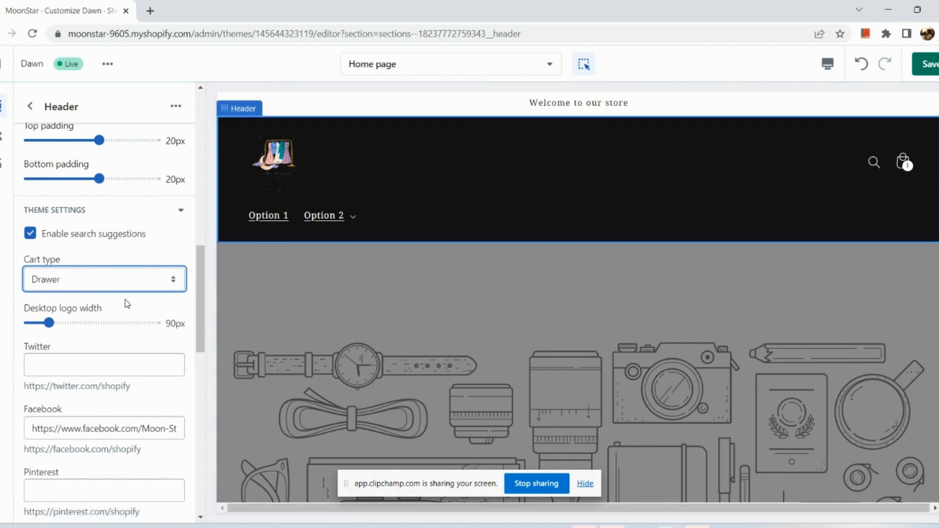
{"action": "left_click", "coordinate": [142, 280]}
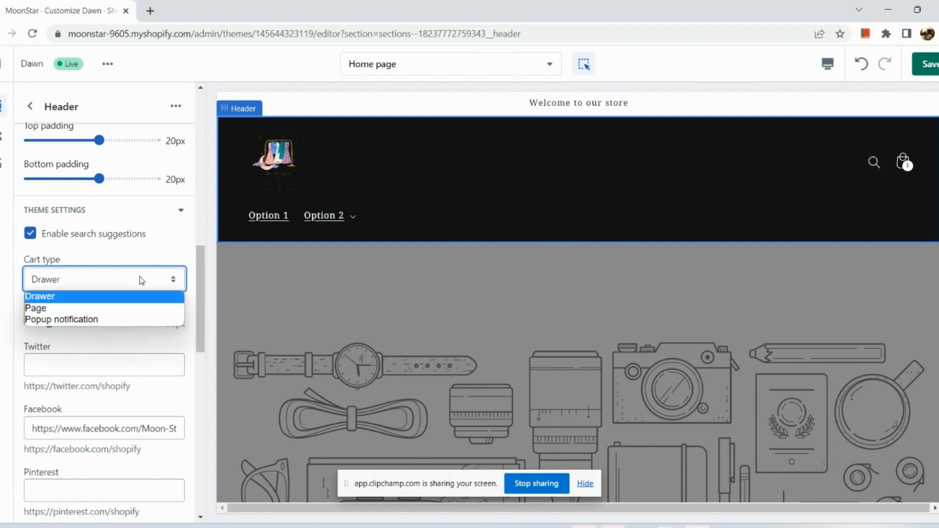
{"action": "left_click", "coordinate": [112, 318]}
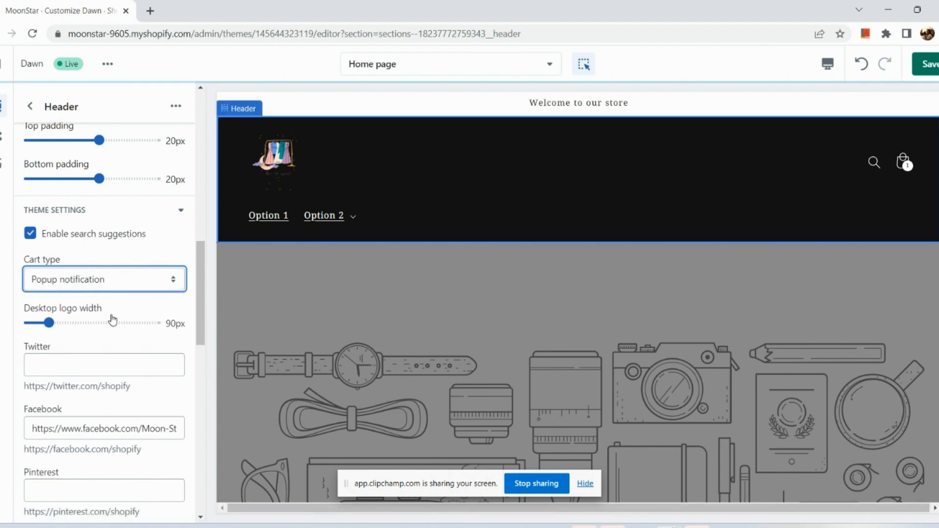
Look through the social media link fields and the options for changing the logo image
{"action": "scroll", "coordinate": [113, 320], "scroll_direction": "down", "scroll_amount": 1}
{"action": "scroll", "coordinate": [113, 321], "scroll_direction": "down", "scroll_amount": 1}
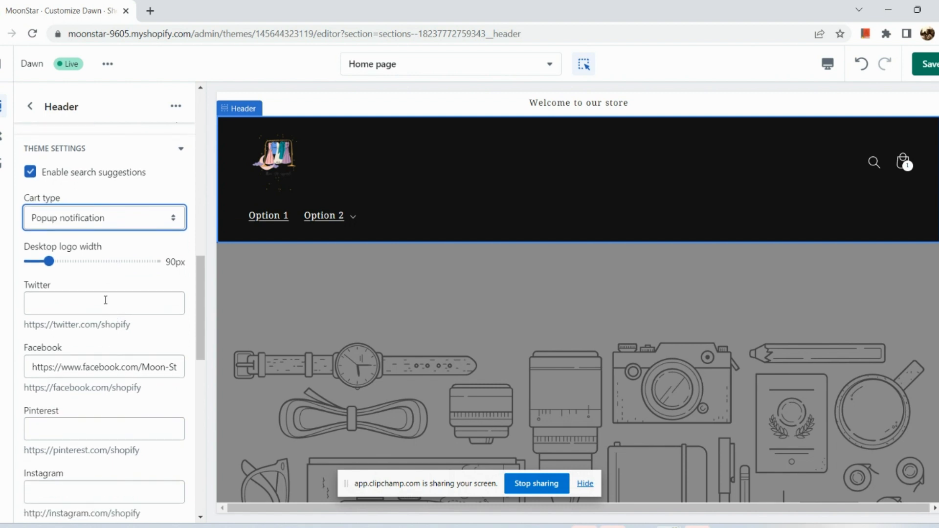
{"action": "scroll", "coordinate": [106, 300], "scroll_direction": "down", "scroll_amount": 1}
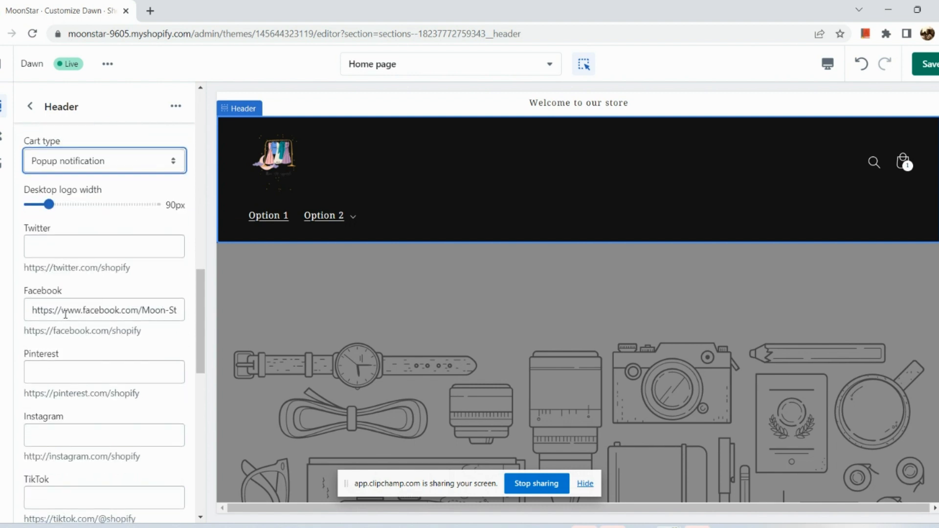
{"action": "scroll", "coordinate": [65, 314], "scroll_direction": "down", "scroll_amount": 8}
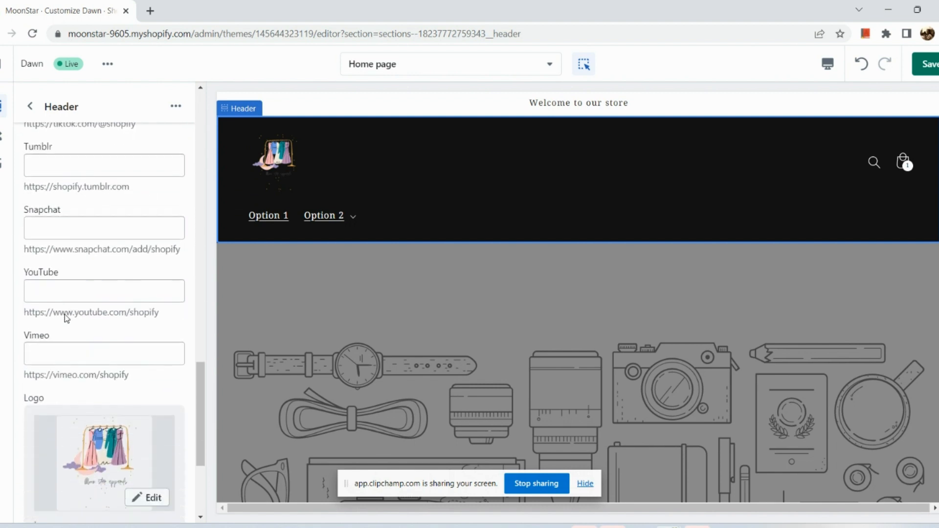
{"action": "scroll", "coordinate": [65, 315], "scroll_direction": "down", "scroll_amount": 3}
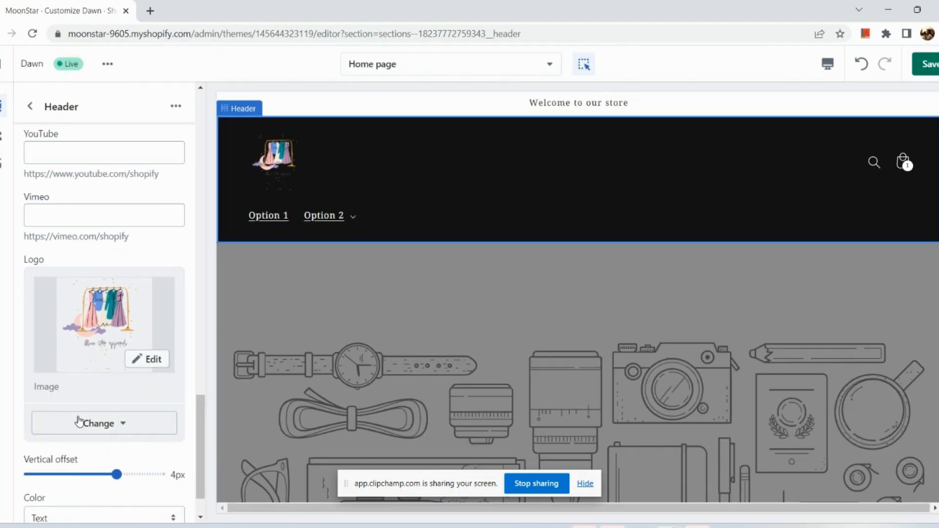
{"action": "left_click", "coordinate": [80, 422]}
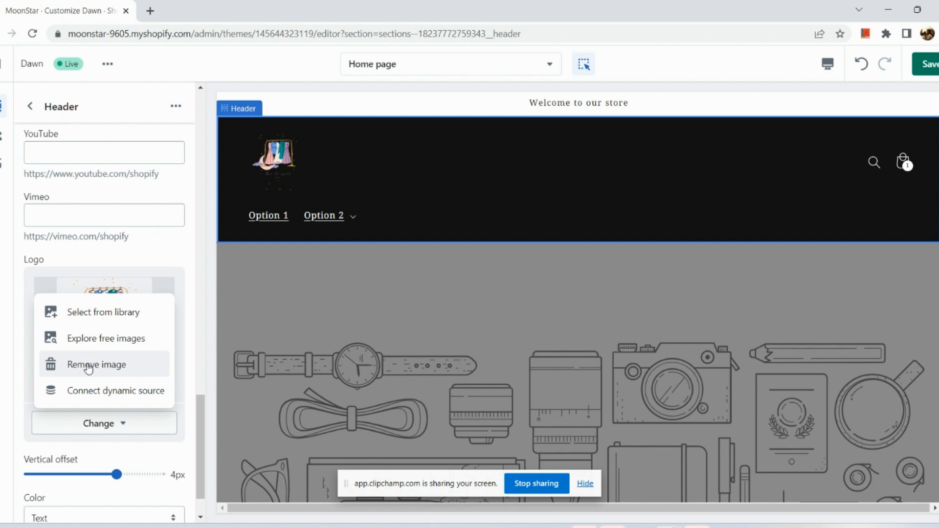
Set the vertical offset below the logo setting to -4px and its color to Accent 1
{"action": "scroll", "coordinate": [73, 431], "scroll_direction": "down", "scroll_amount": 1}
{"action": "left_click", "coordinate": [71, 418]}
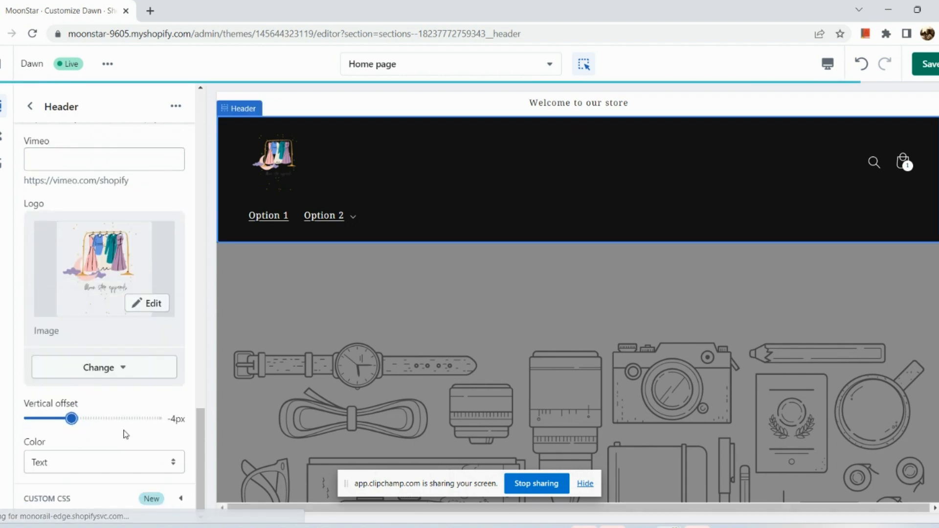
{"action": "left_click", "coordinate": [108, 462]}
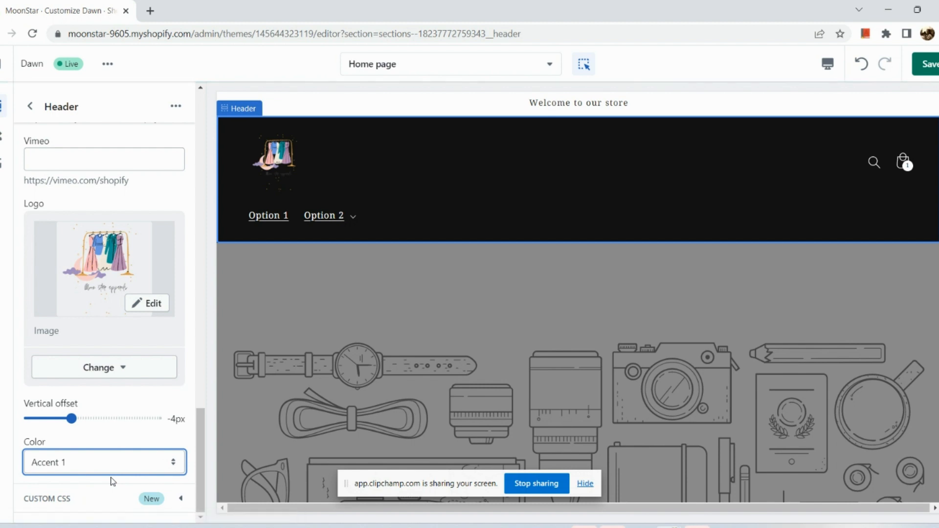
{"action": "left_click", "coordinate": [141, 464]}
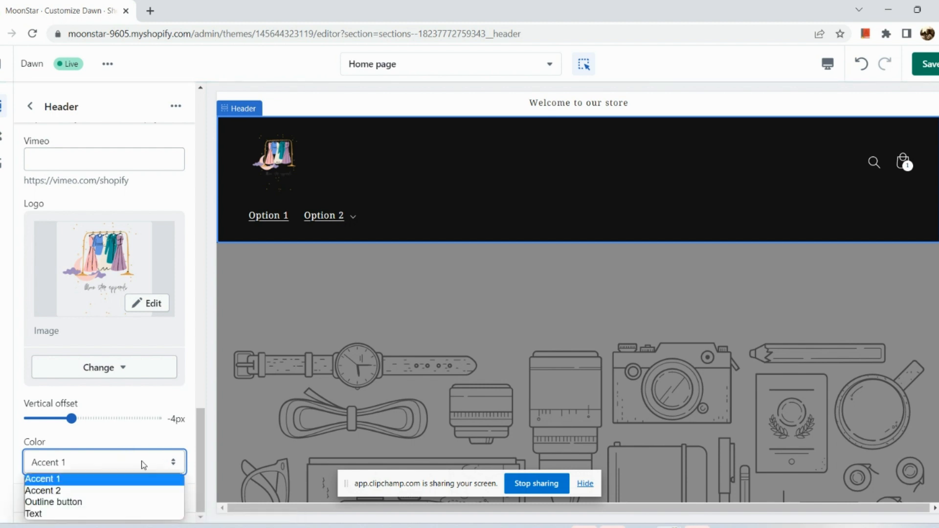
{"action": "left_click", "coordinate": [143, 464]}
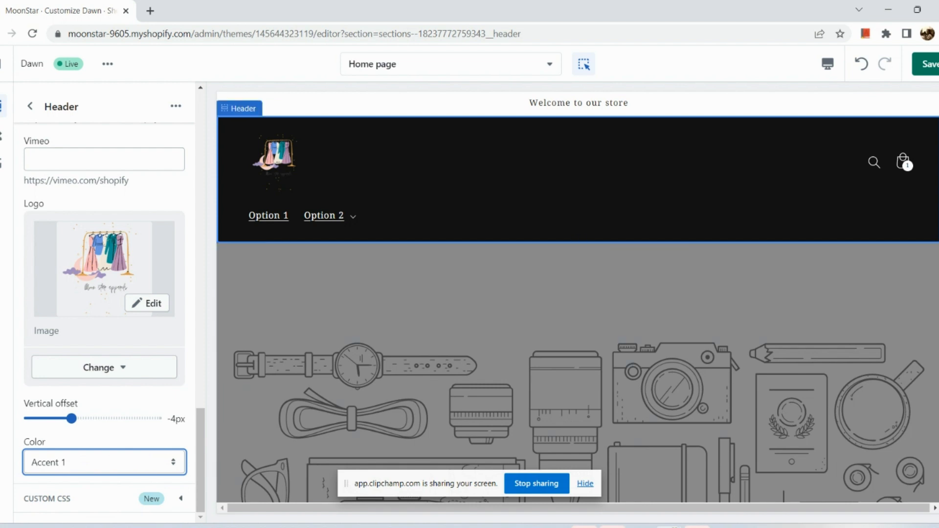
Save the header and theme setting changes to the Dawn theme
{"action": "scroll", "coordinate": [936, 65], "scroll_direction": "up", "scroll_amount": 5}
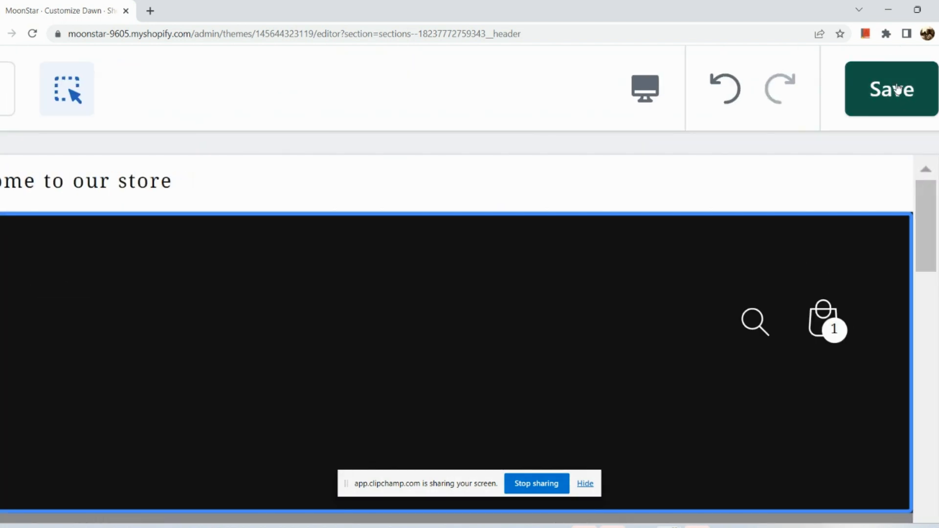
{"action": "left_click", "coordinate": [898, 87]}
{"action": "scroll", "coordinate": [898, 88], "scroll_direction": "down", "scroll_amount": 5}
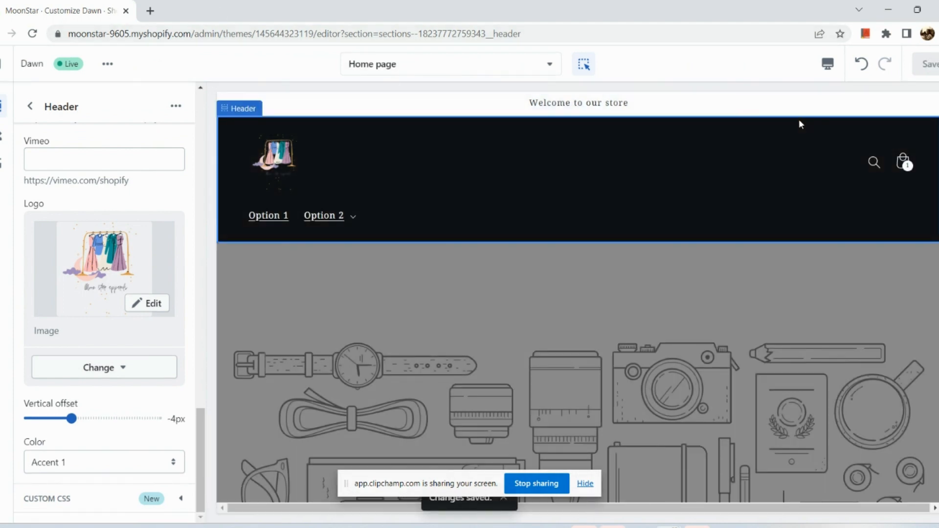
View the live store in a new tab and check the header's Option 2 menu by expanding and collapsing it
{"action": "left_click", "coordinate": [107, 64]}
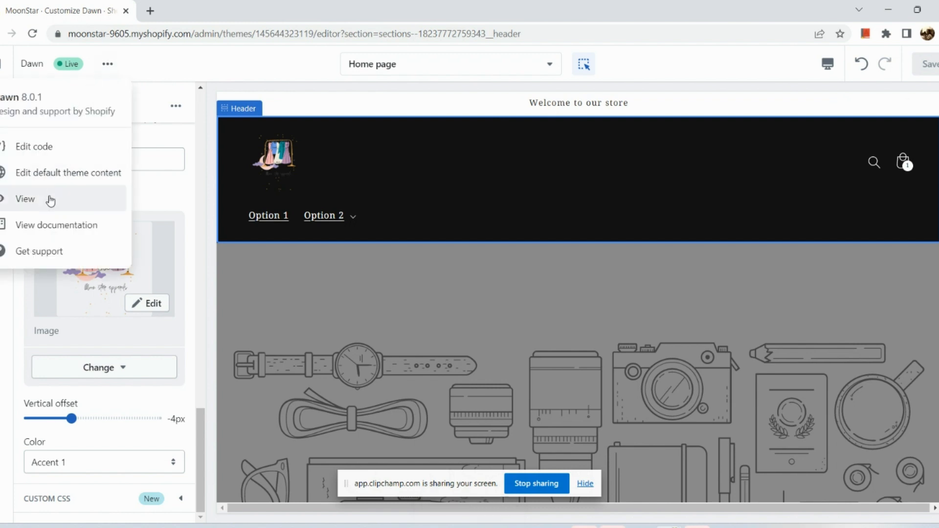
{"action": "left_click", "coordinate": [49, 203]}
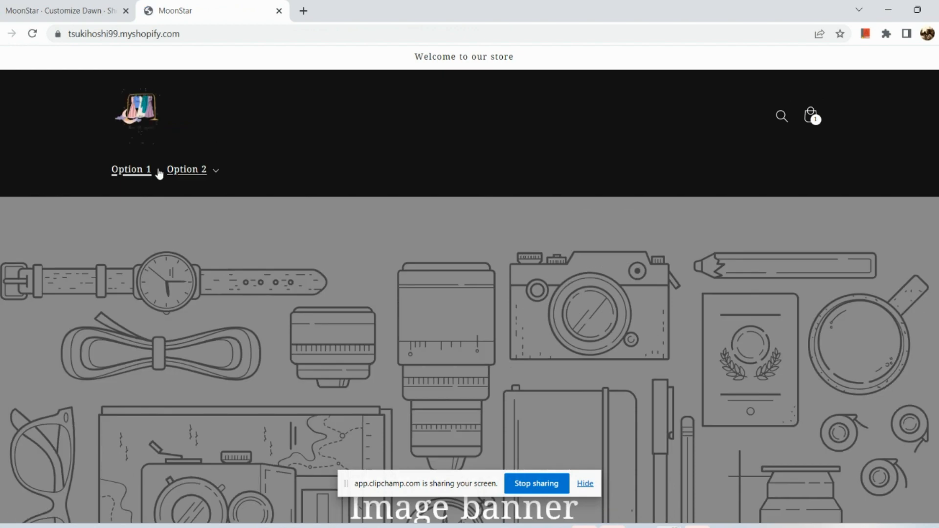
{"action": "scroll", "coordinate": [219, 294], "scroll_direction": "down", "scroll_amount": 2}
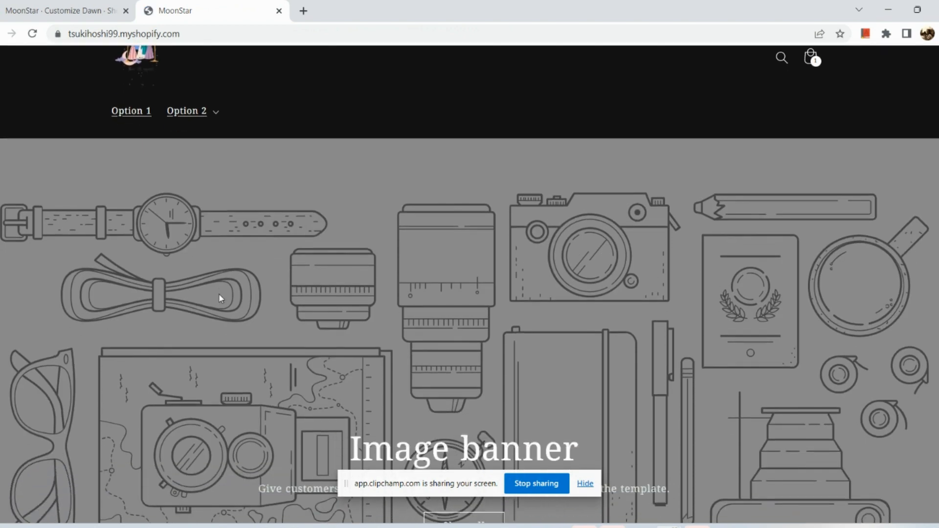
{"action": "scroll", "coordinate": [219, 294], "scroll_direction": "up", "scroll_amount": 2}
{"action": "left_click", "coordinate": [185, 175]}
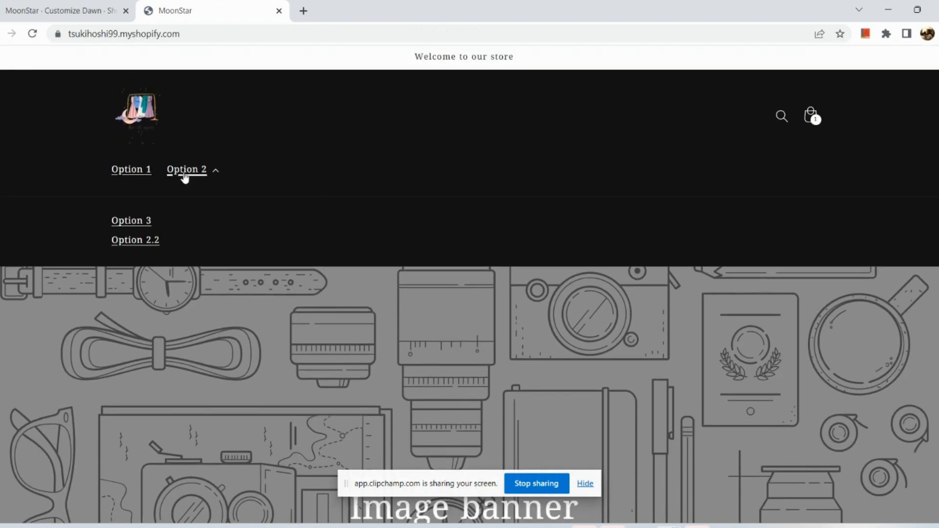
{"action": "left_click", "coordinate": [185, 175]}
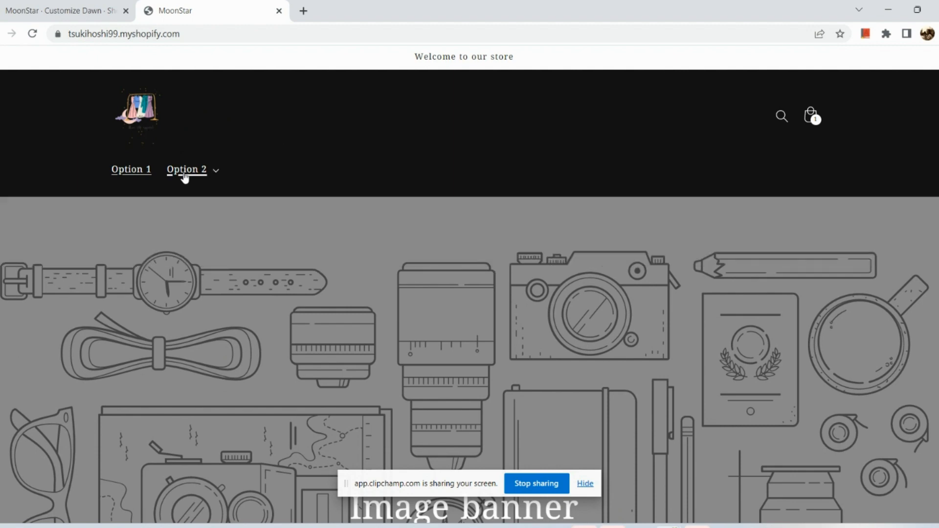